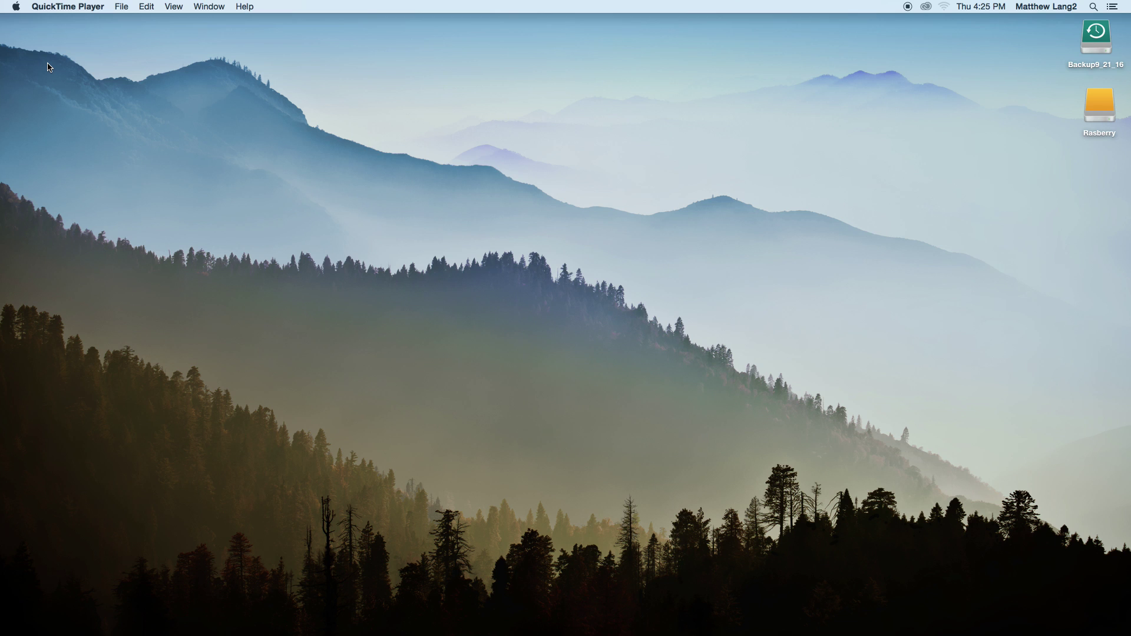
Launch Adobe Illustrator CC 2017 and create a new 8.5 x 11 inch portrait Letter document in CMYK color mode.
mouse_move(230, 627)
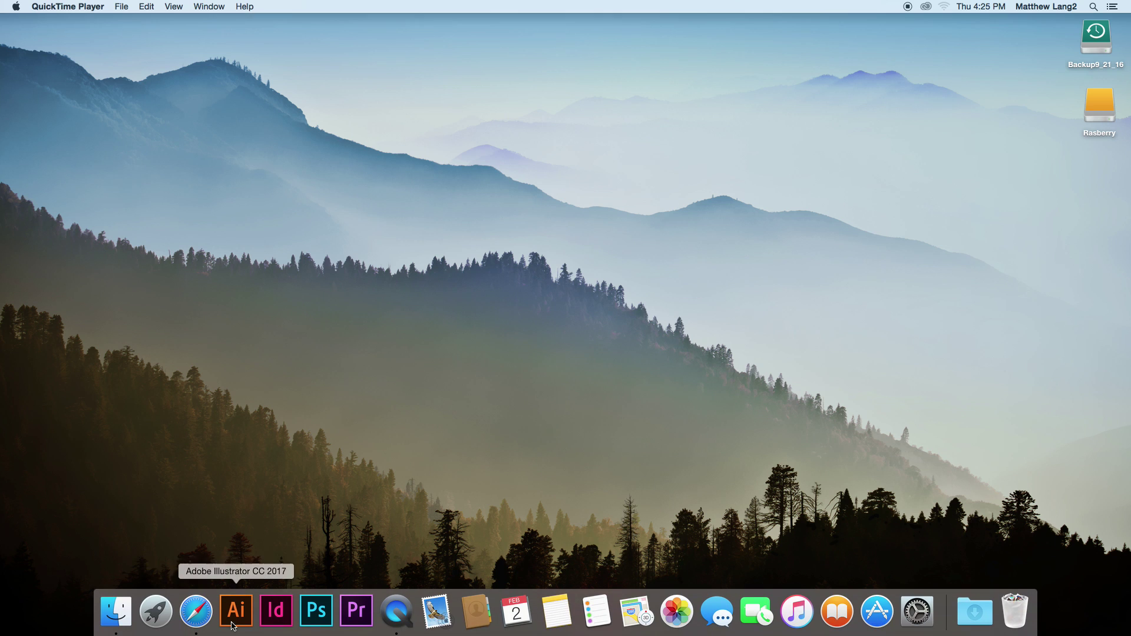
click(247, 615)
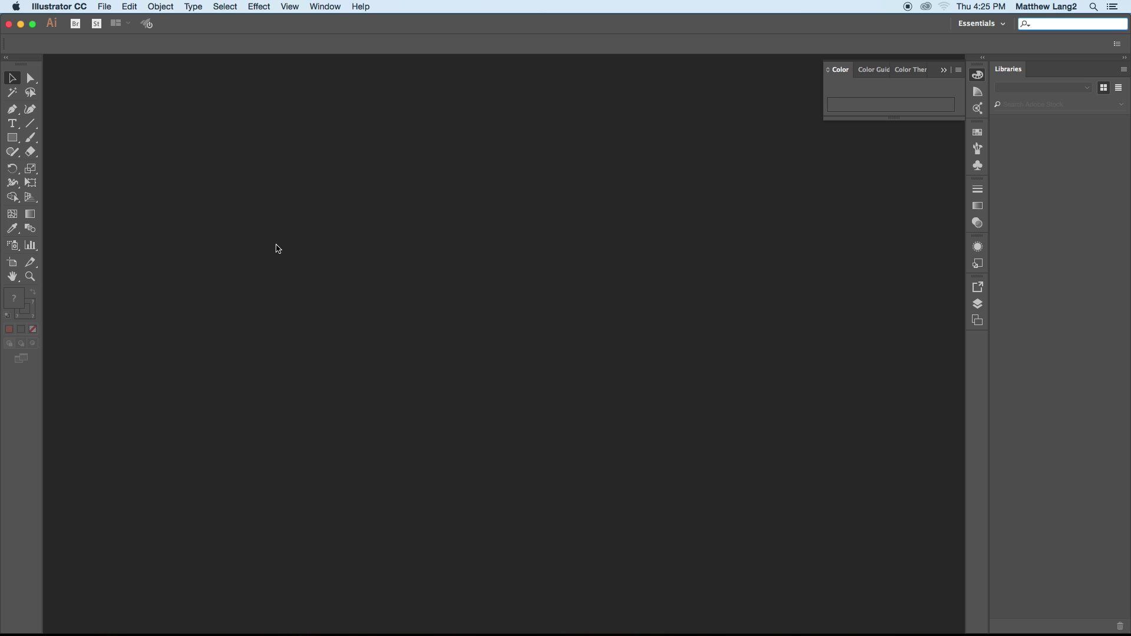
click(105, 6)
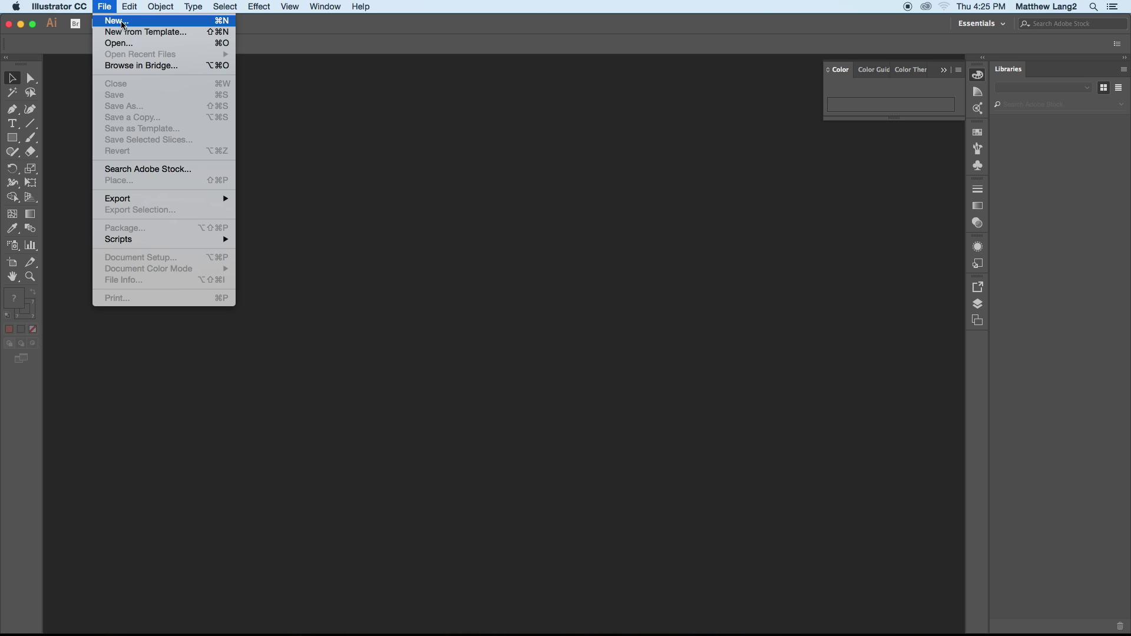
click(117, 20)
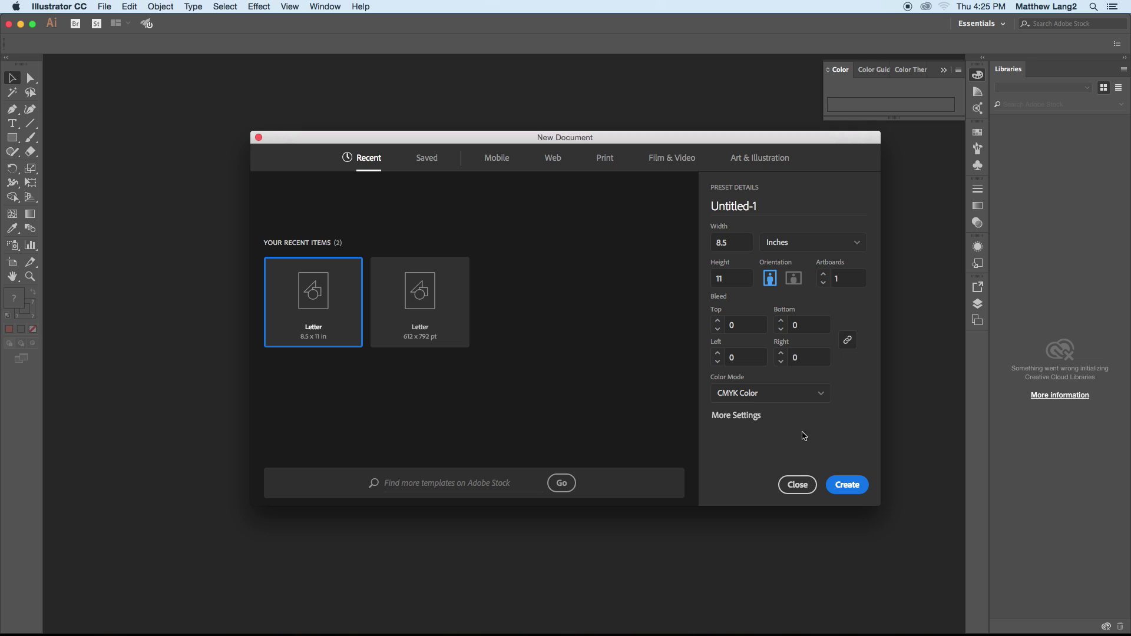
click(852, 489)
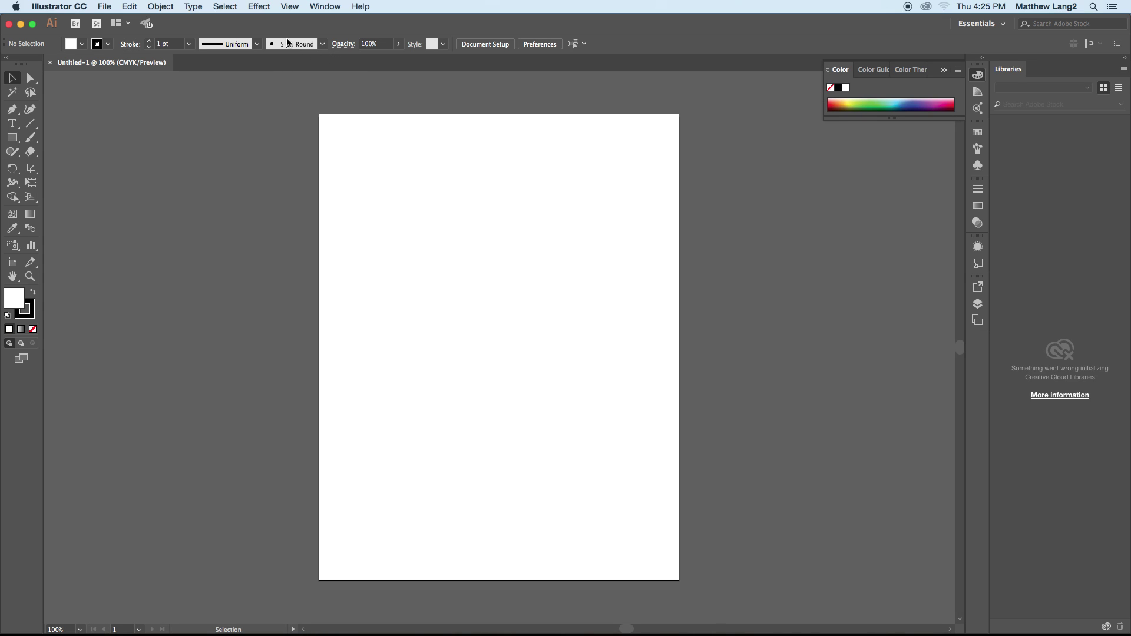
Save the document to the Desktop as SpotSwatchTintShade.ai in Adobe Illustrator format, accepting the default Illustrator CC options.
click(103, 7)
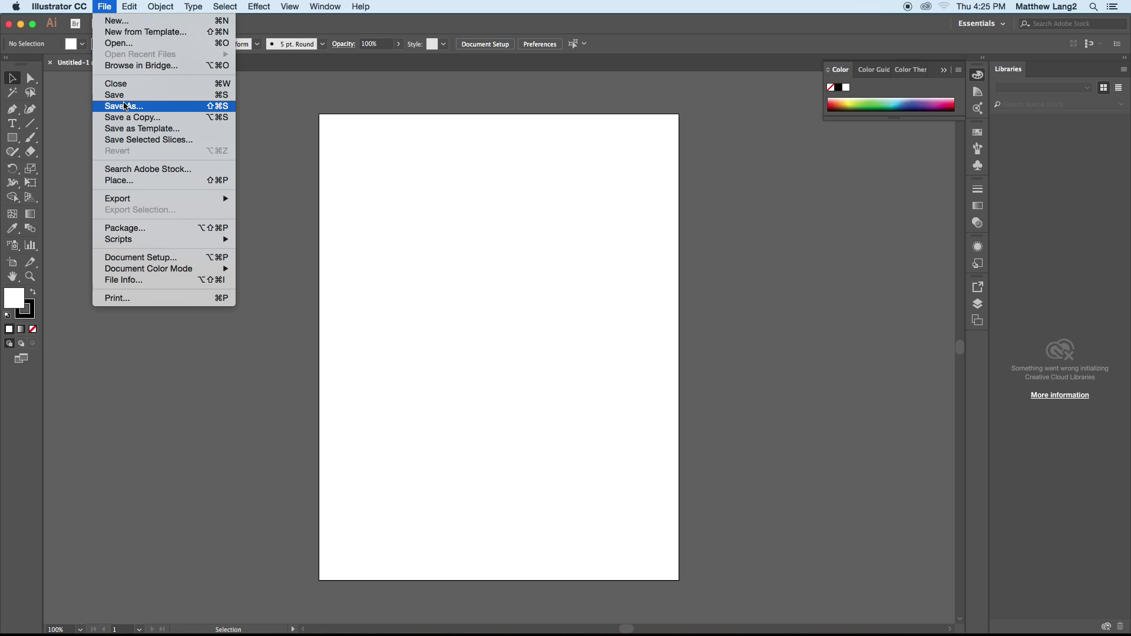
click(124, 106)
click(529, 202)
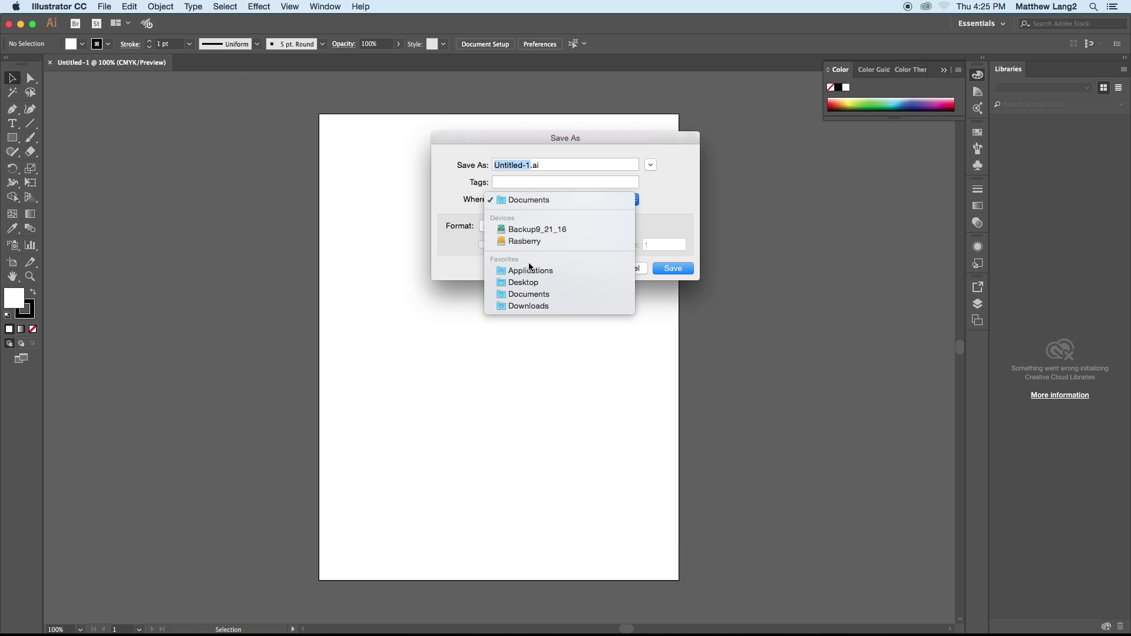
click(529, 284)
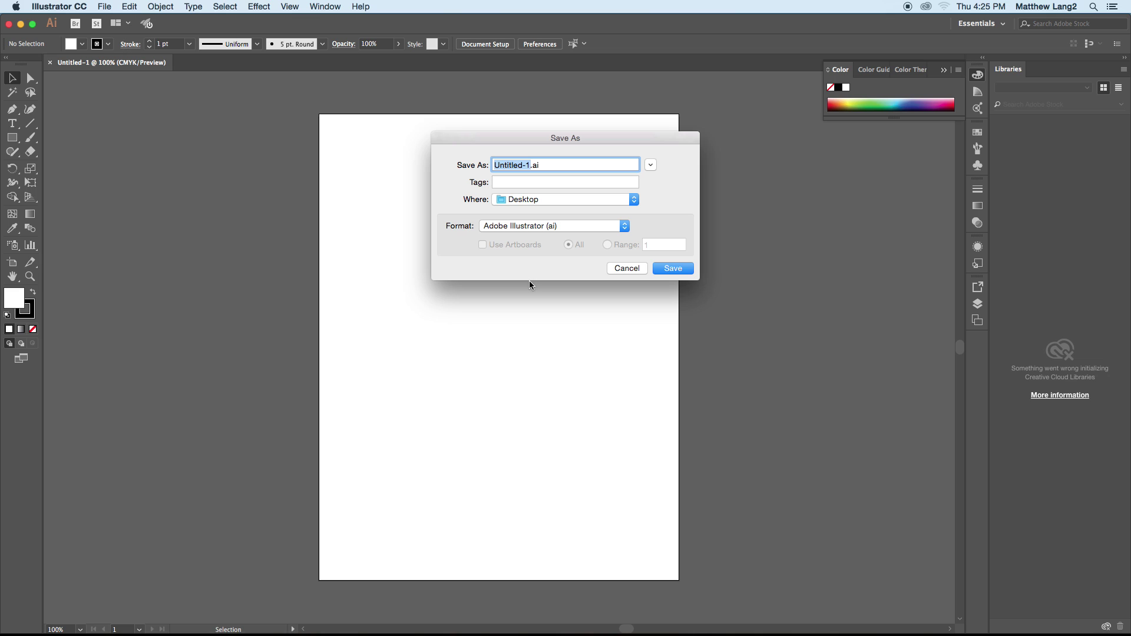
text(SpotSwatch1)
text(intShade)
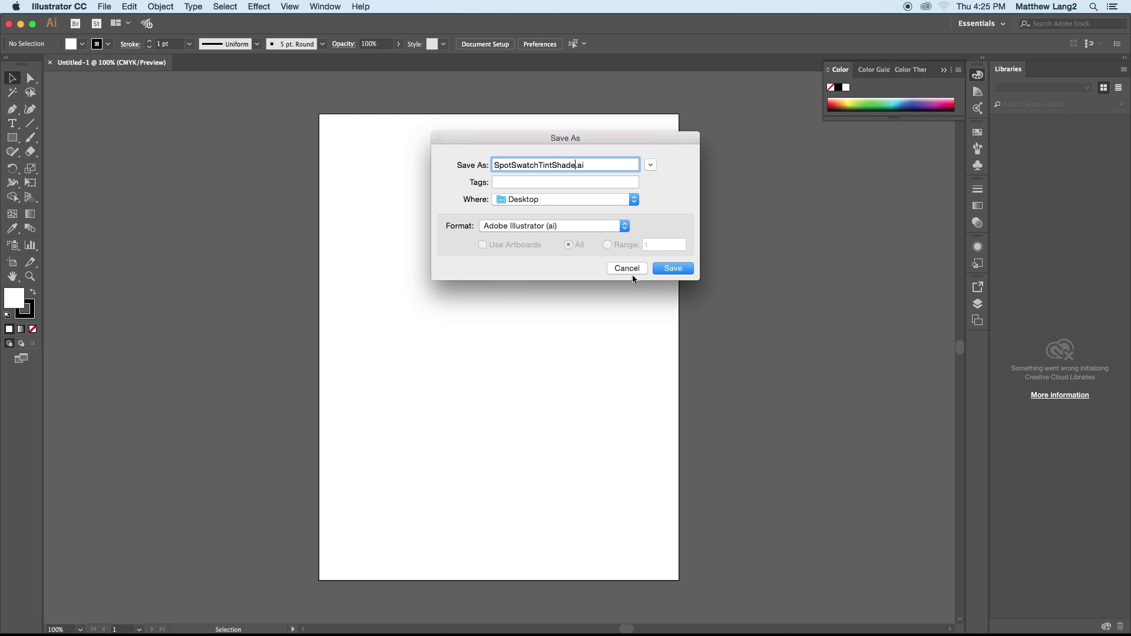
click(675, 270)
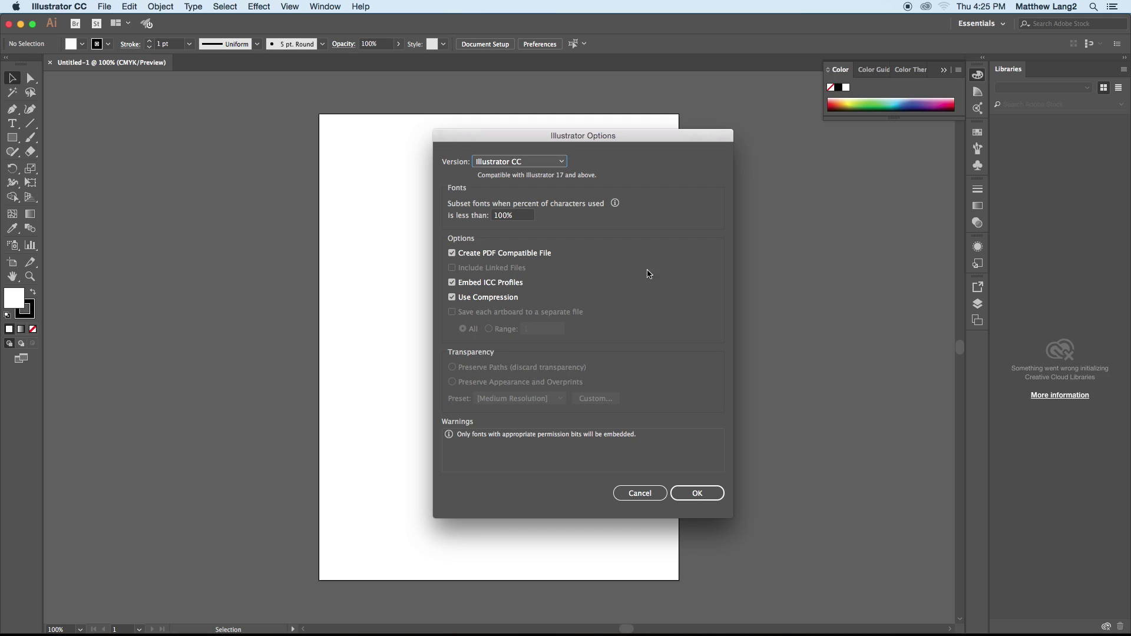
click(697, 493)
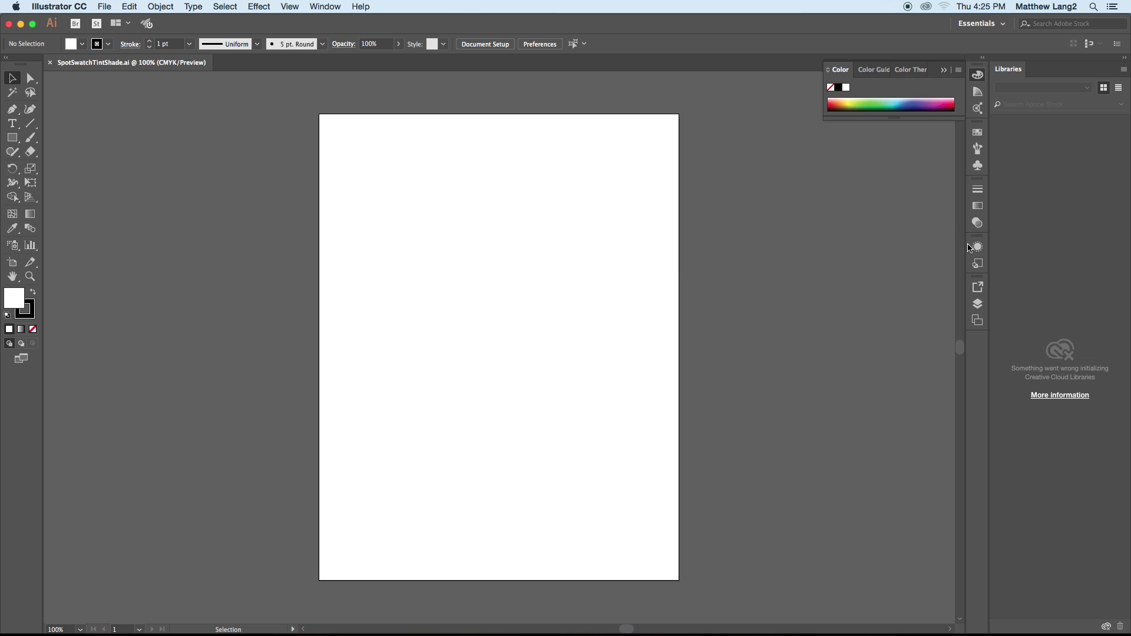
Set the fill to the orange-red swatch in the first swatch row and the stroke to None.
click(978, 132)
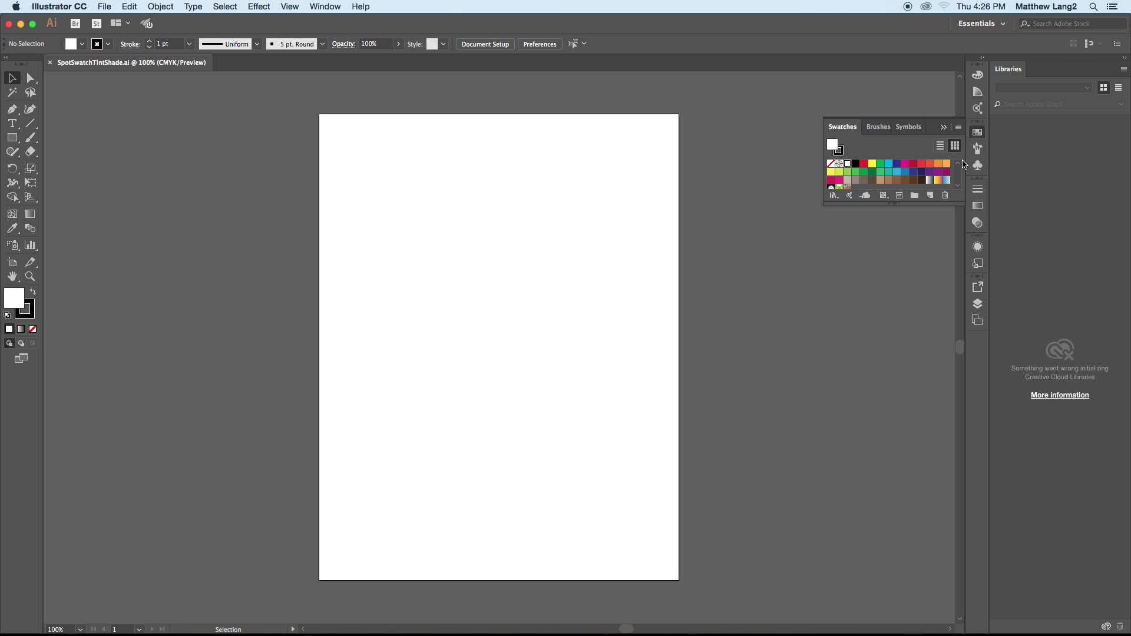
click(930, 165)
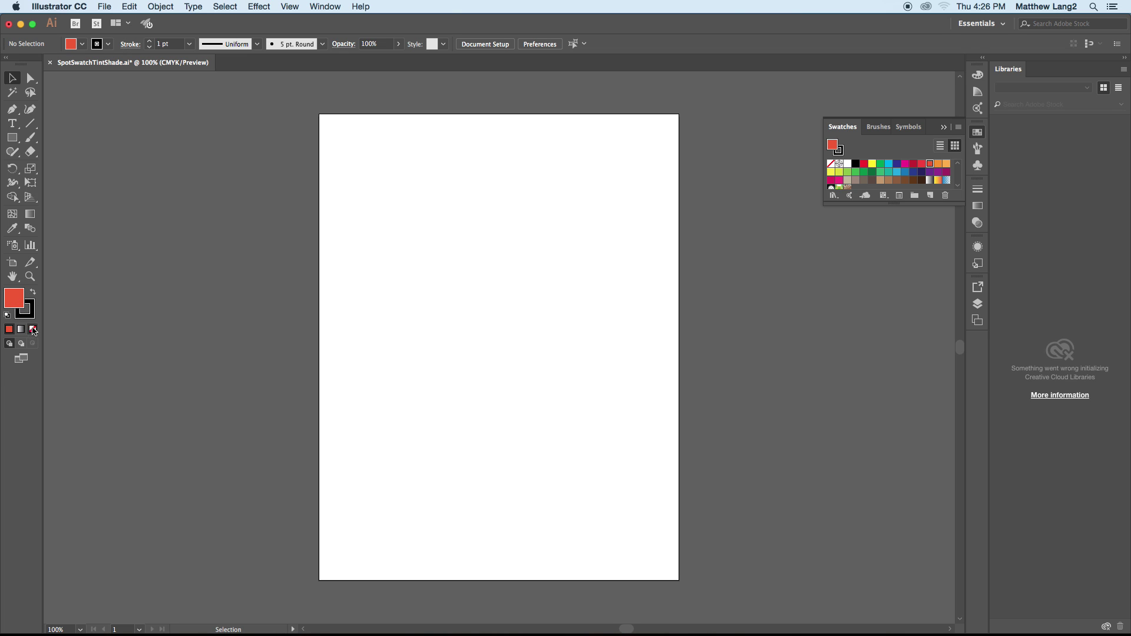
click(33, 315)
click(33, 329)
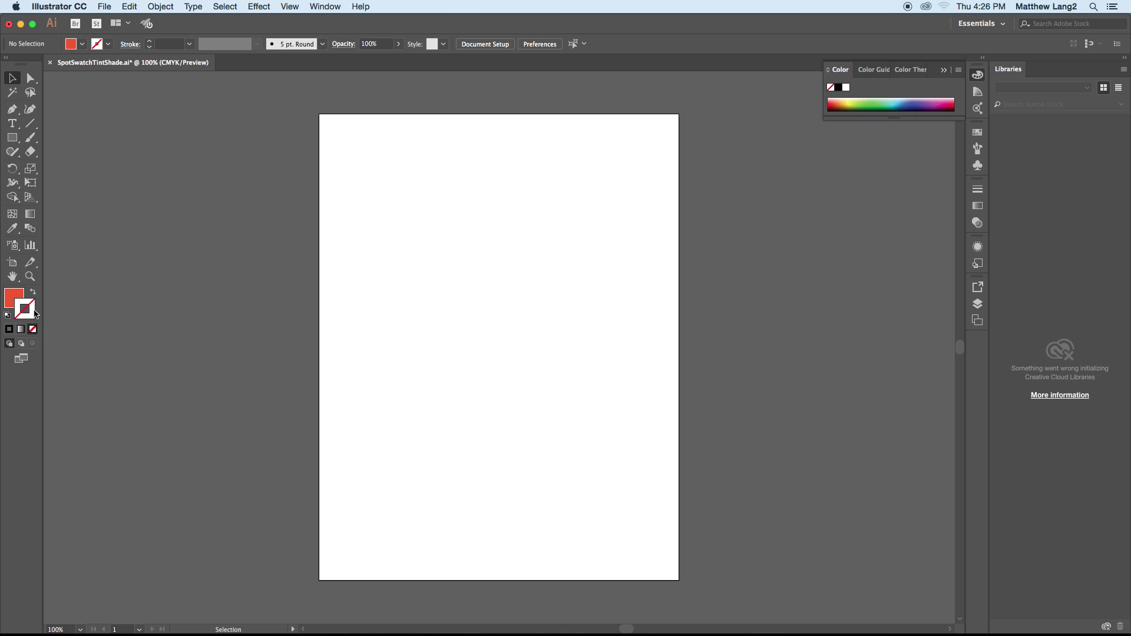
Darken the fill color slightly in the Color Picker to E24F27.
click(16, 296)
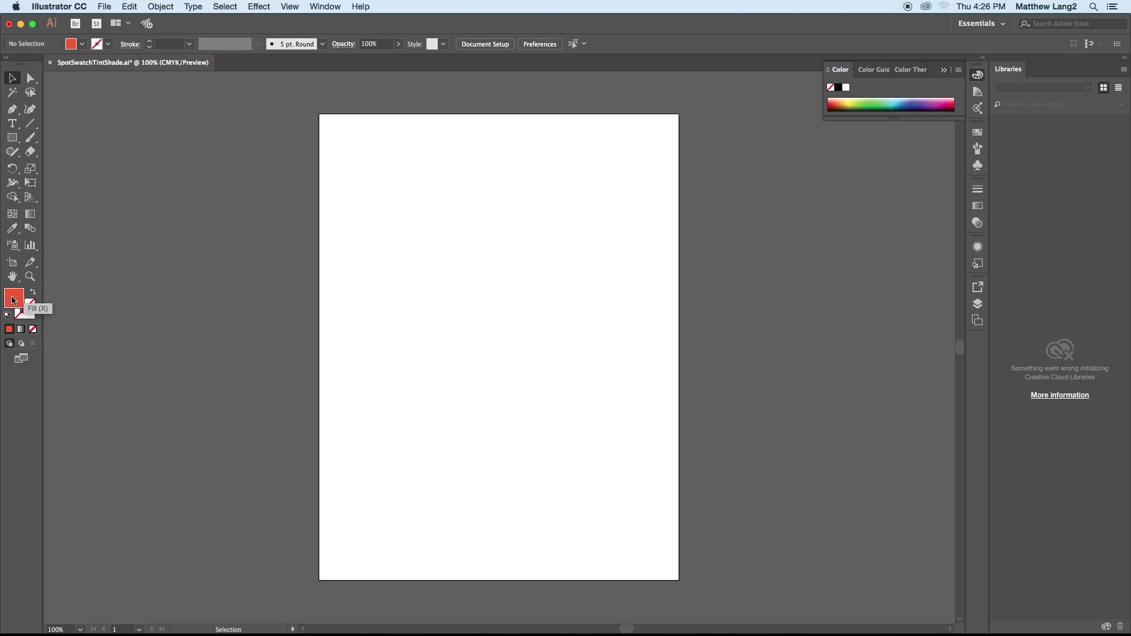
double_click(14, 300)
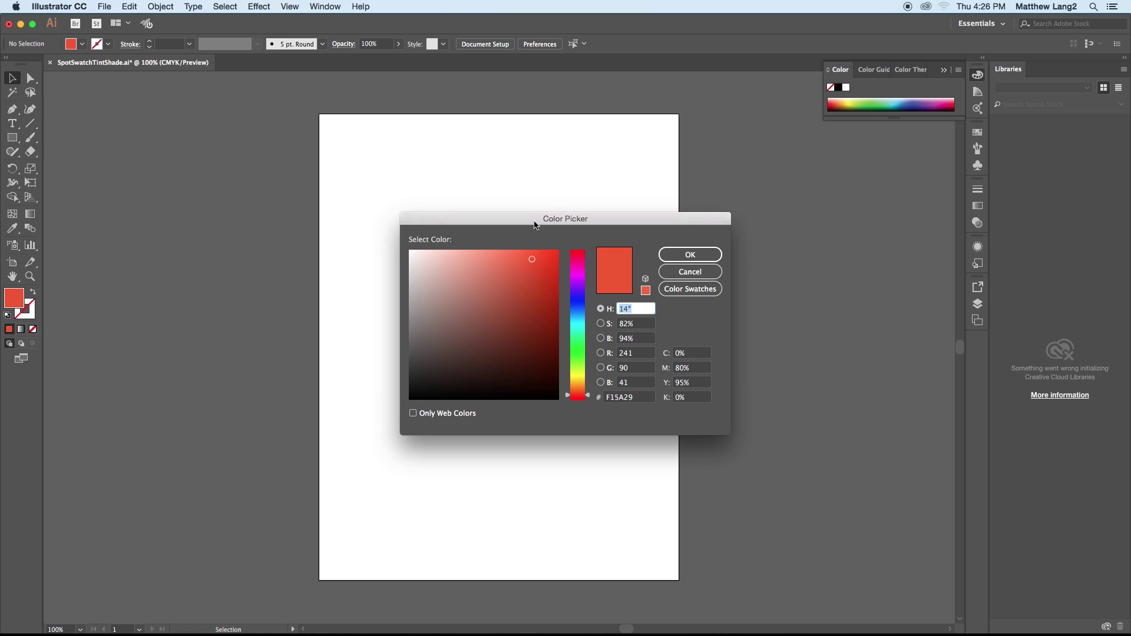
drag(535, 225, 534, 207)
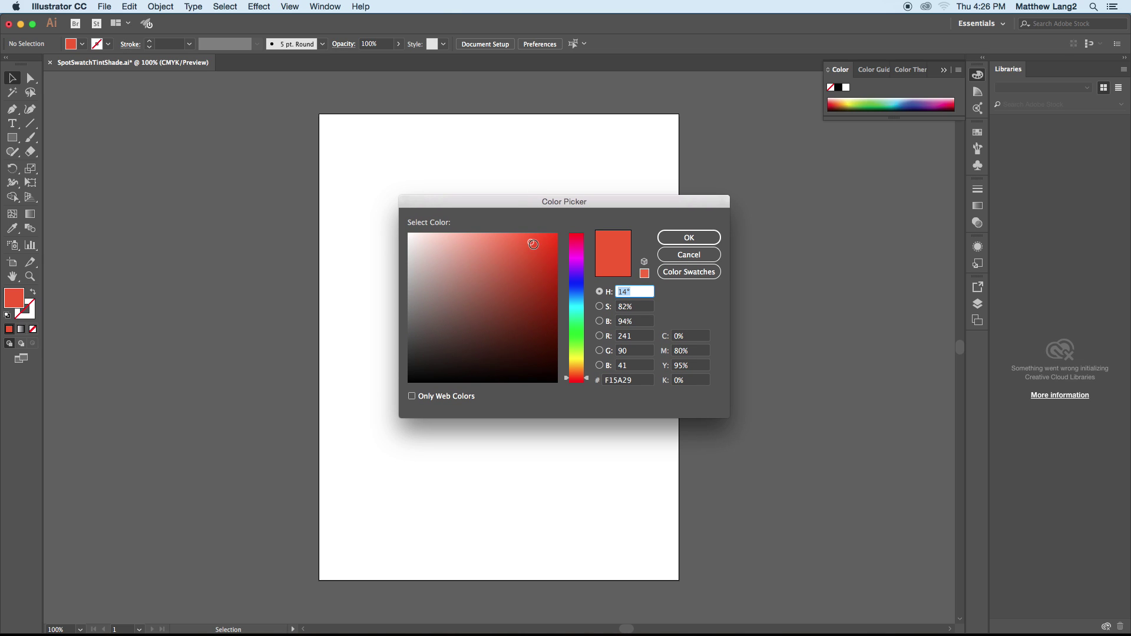
drag(532, 245, 533, 248)
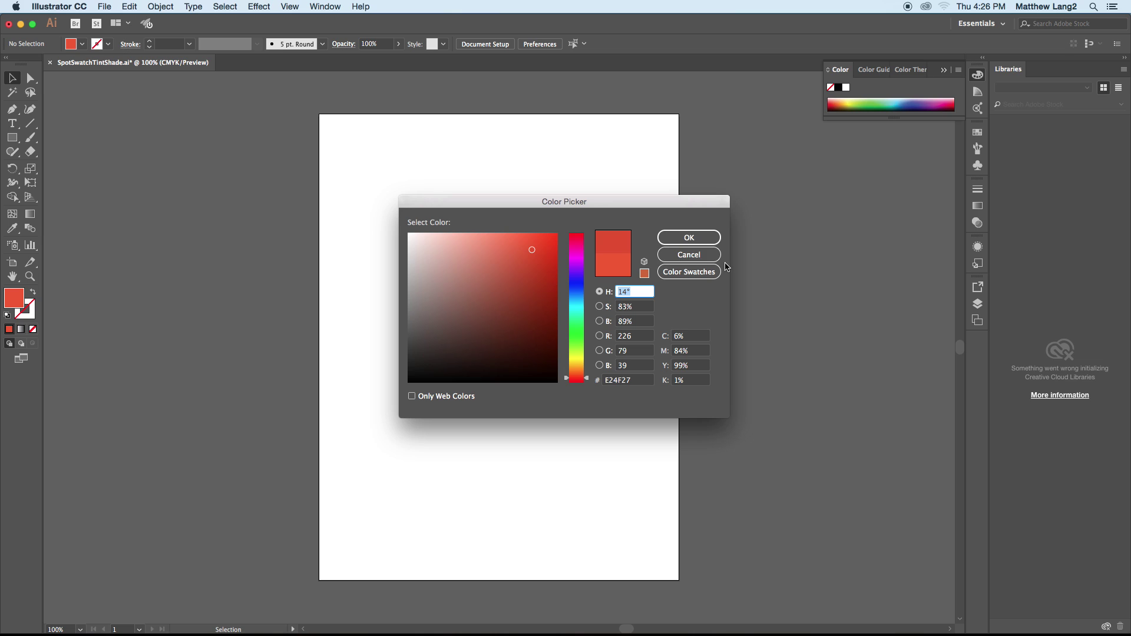
click(710, 243)
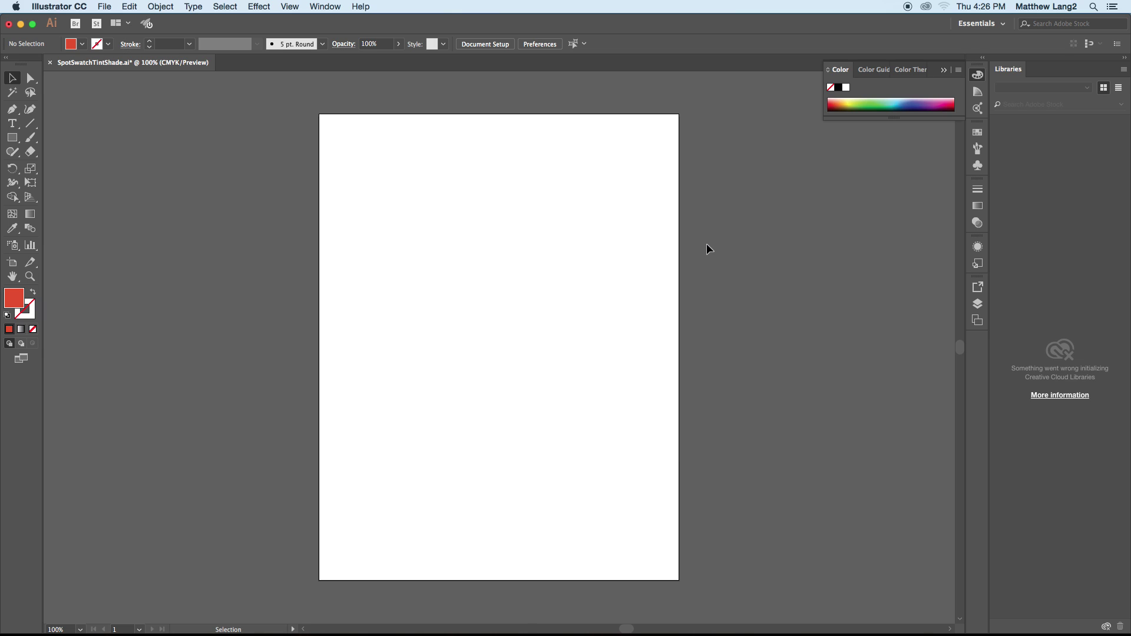
Enlarge the Swatches panel enough to show all default swatches and color groups at once.
click(977, 132)
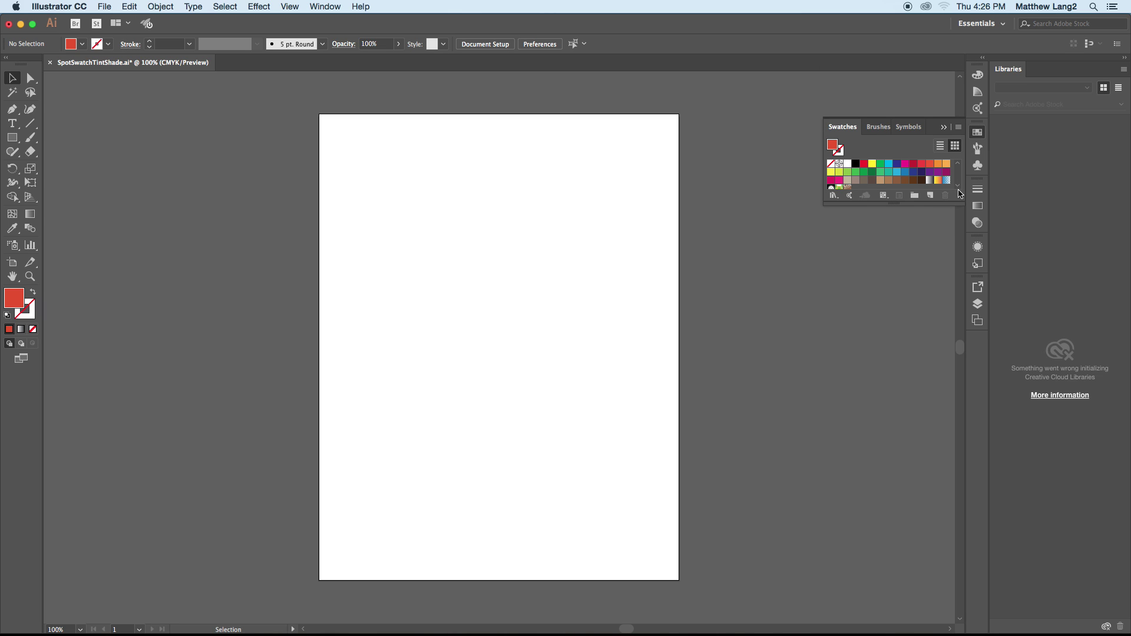
click(958, 186)
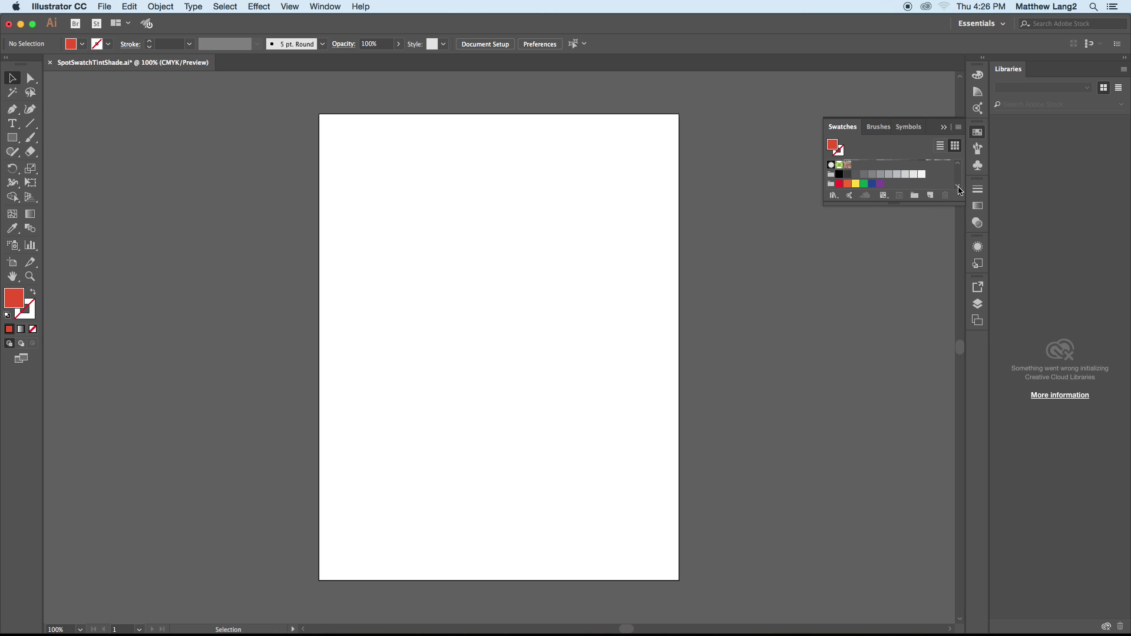
click(958, 163)
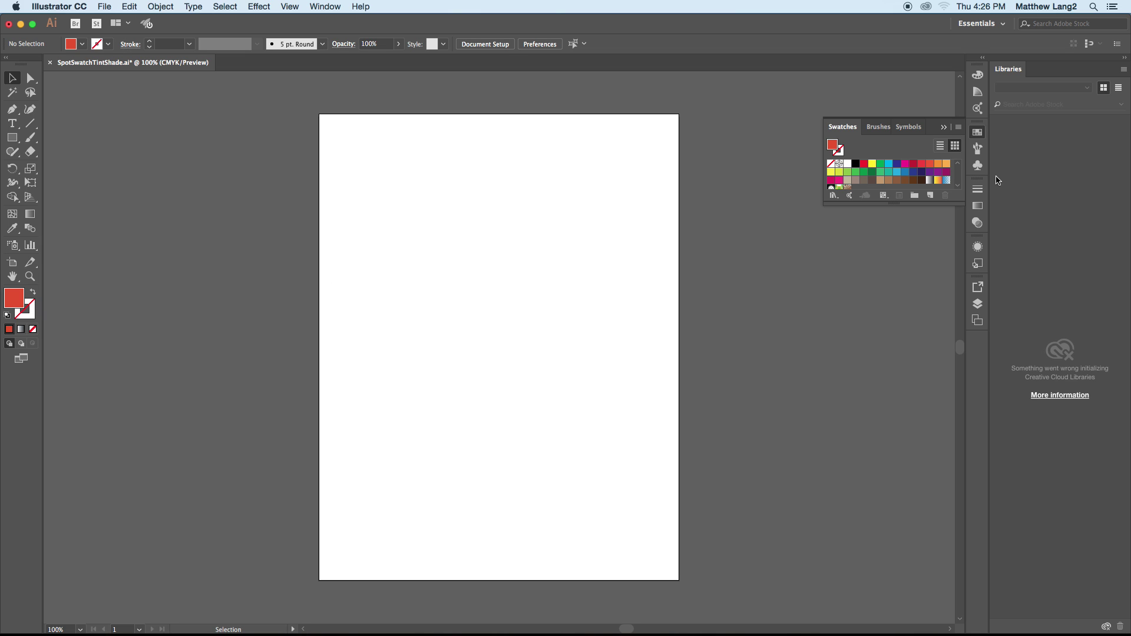
drag(931, 204, 922, 298)
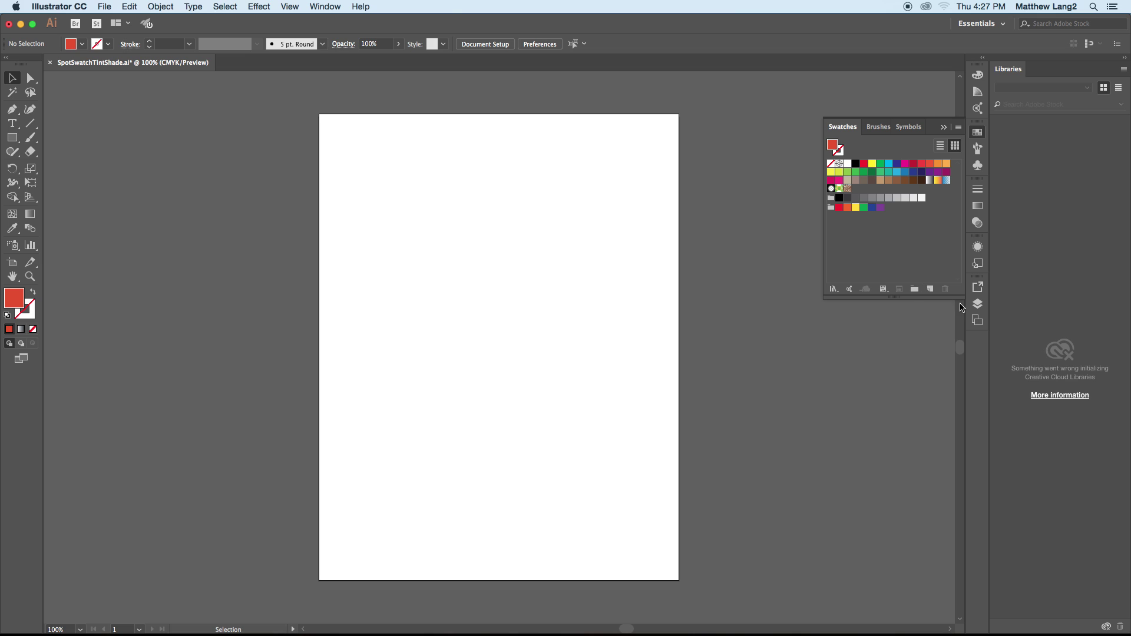
click(977, 303)
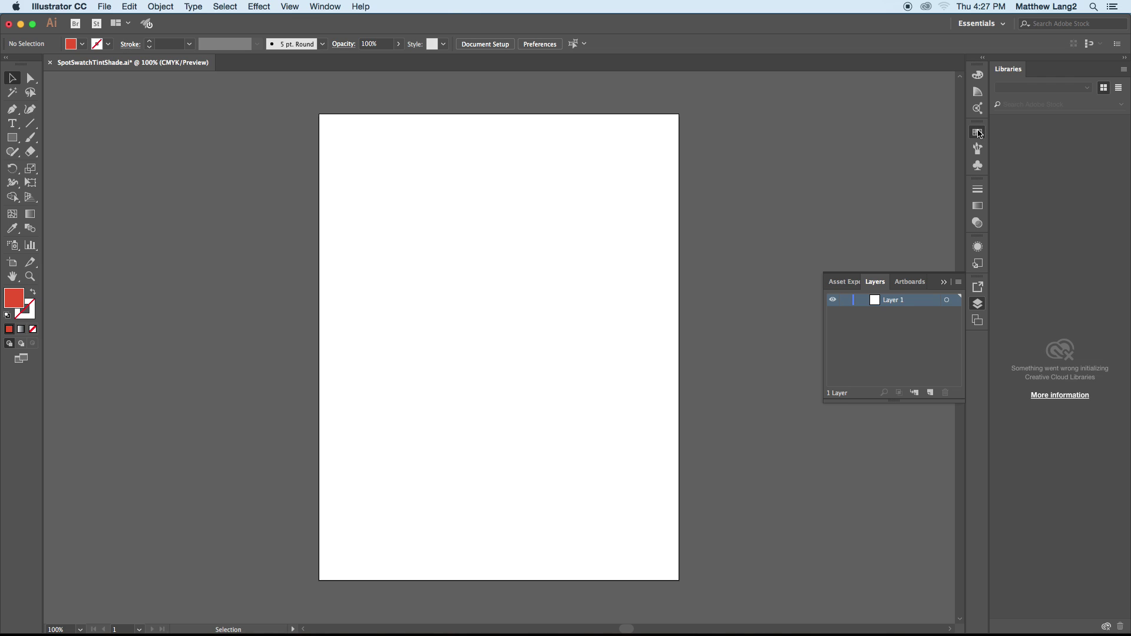
click(977, 133)
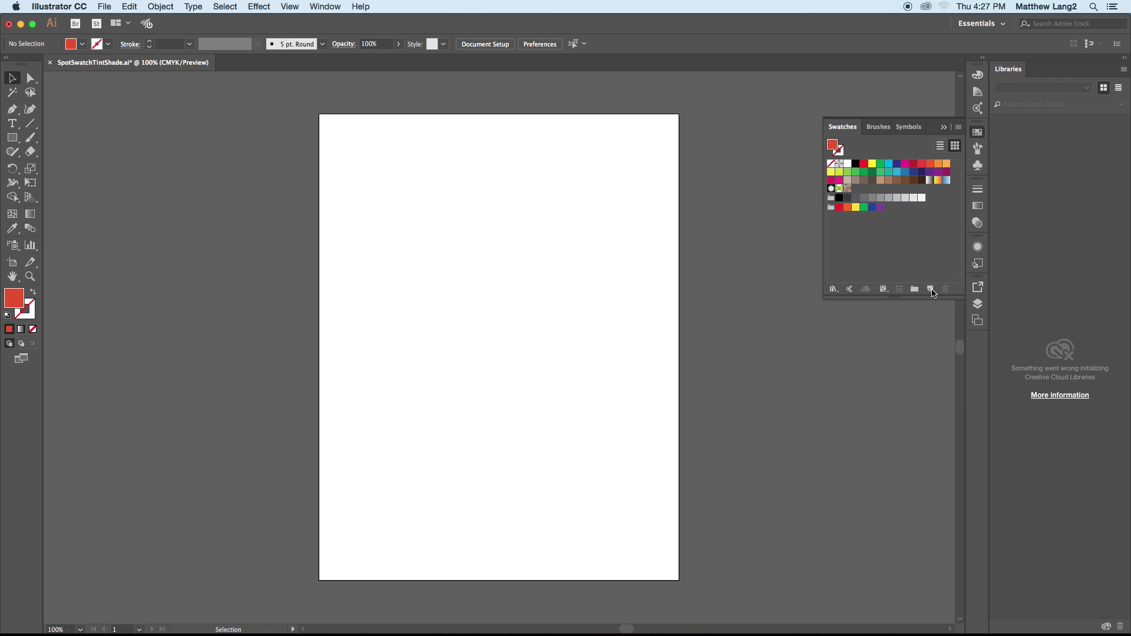
Start a new swatch from the current fill, keeping CMYK mode, excluding it from the library and making it a Spot Color.
click(932, 289)
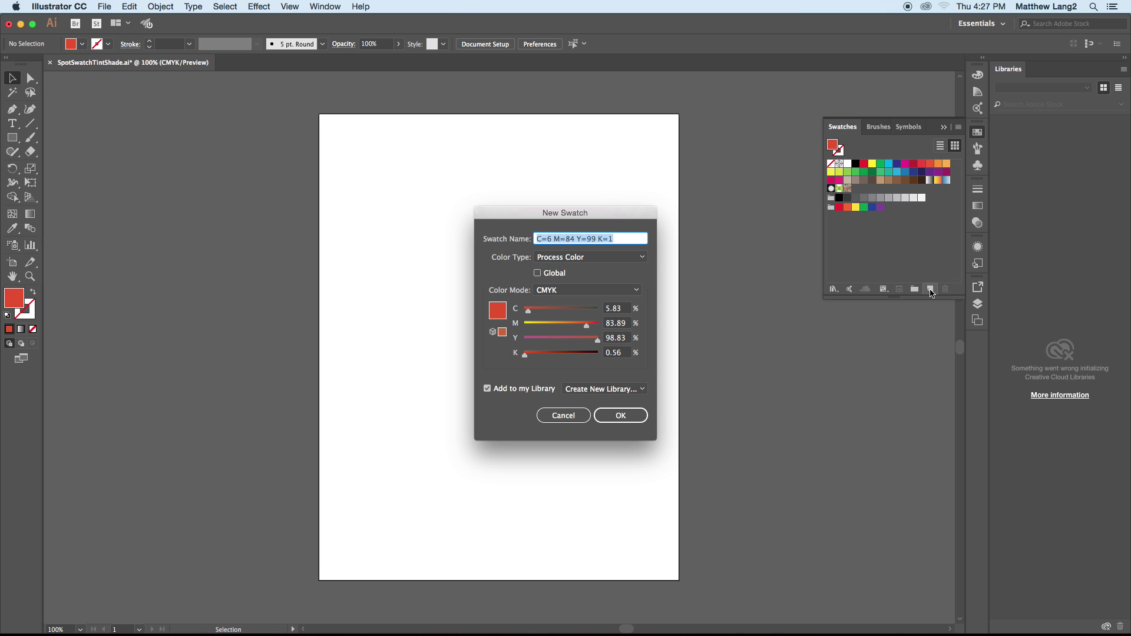
drag(559, 214, 552, 159)
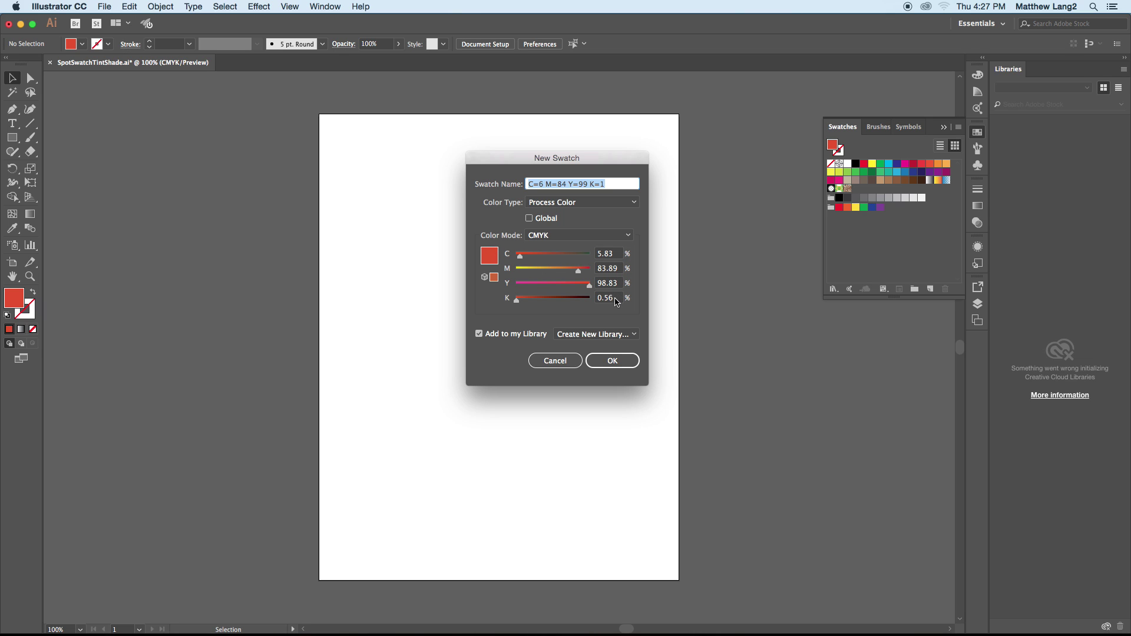
click(567, 237)
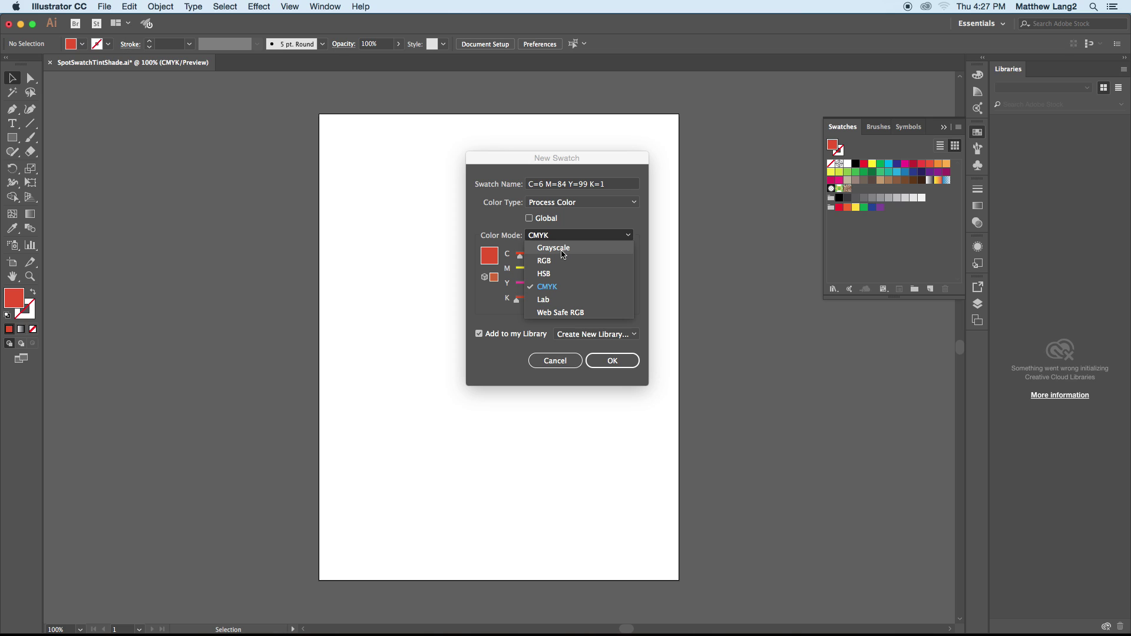
click(564, 236)
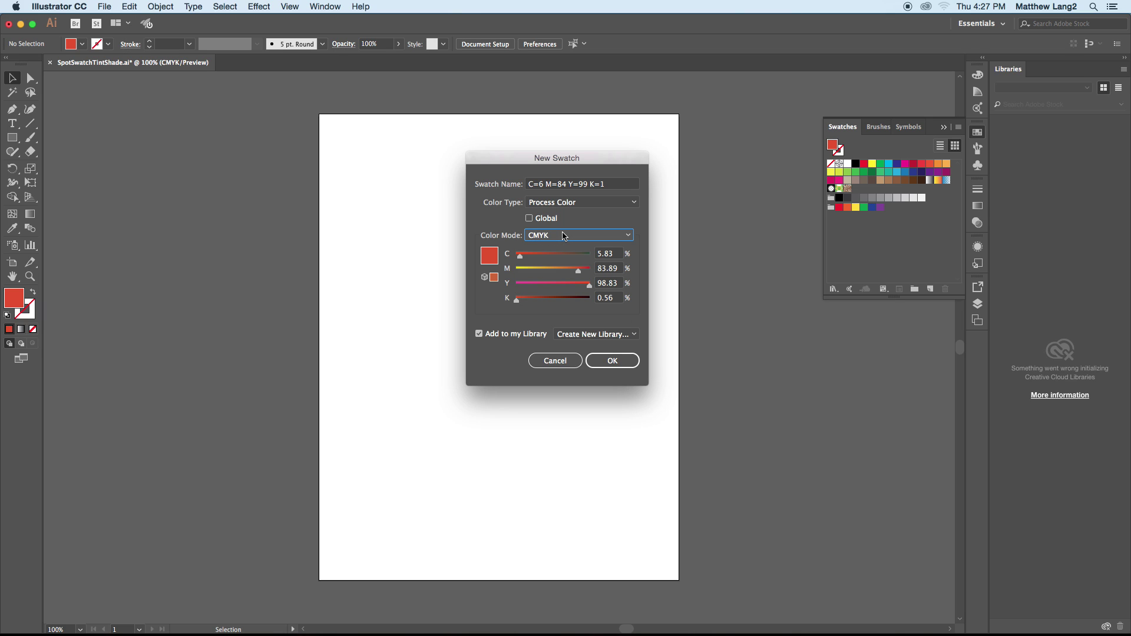
click(481, 337)
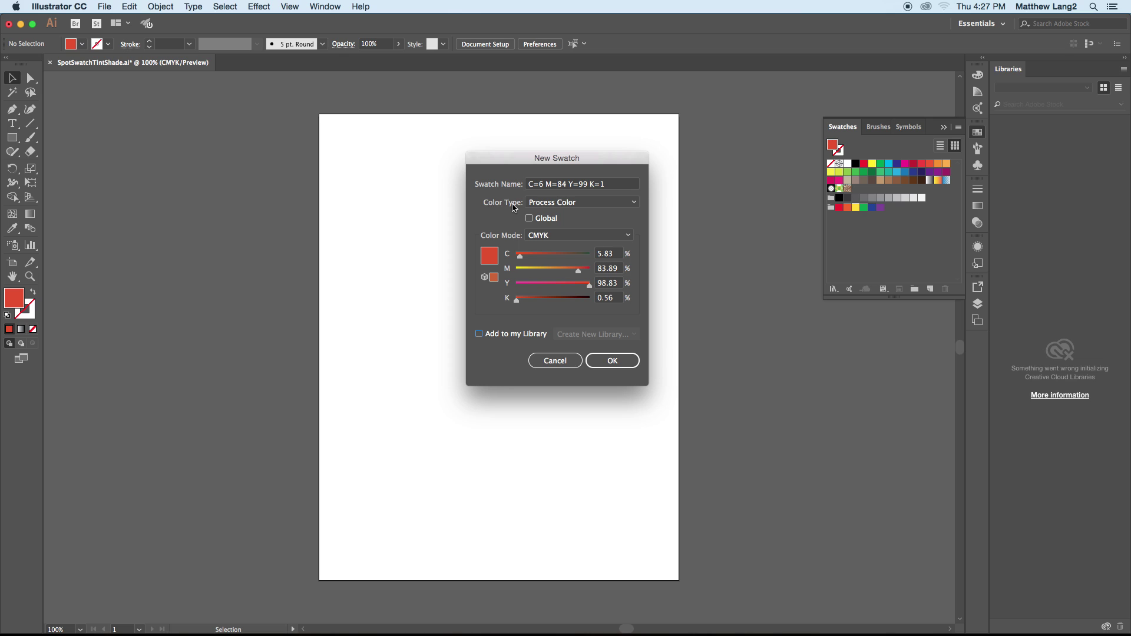
click(555, 204)
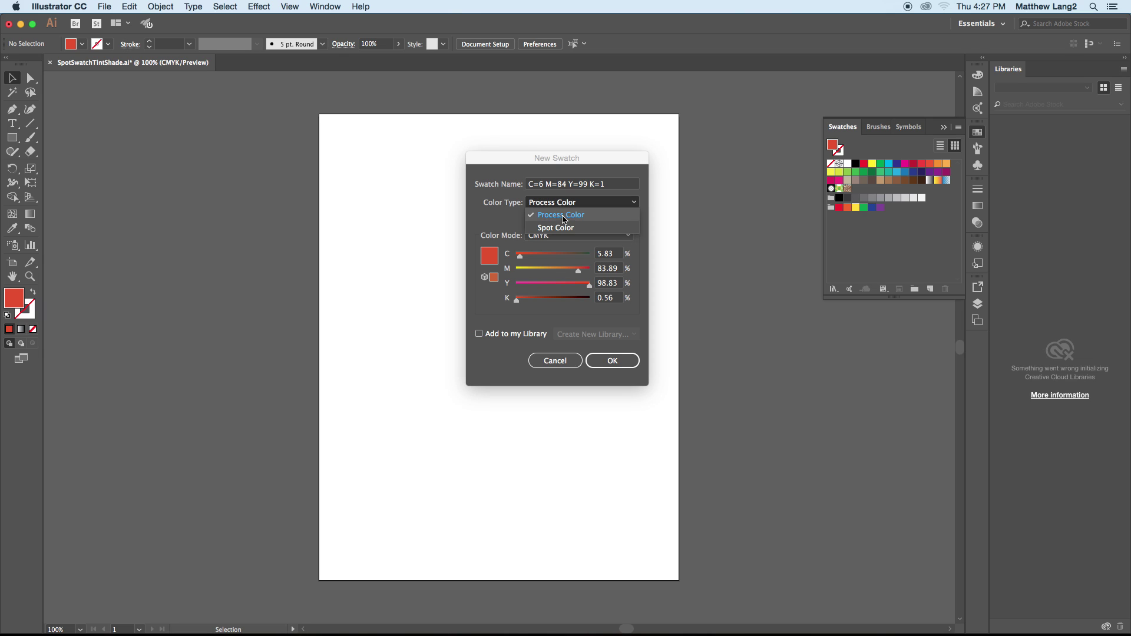
click(565, 229)
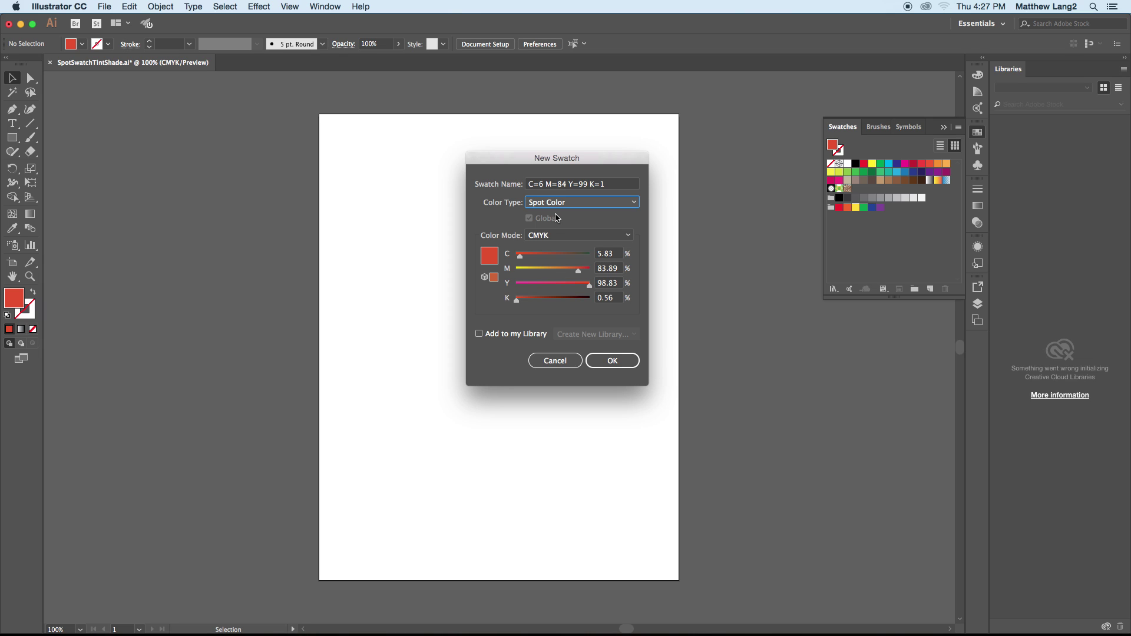
Name the new spot color swatch Olangotang and create it.
click(618, 187)
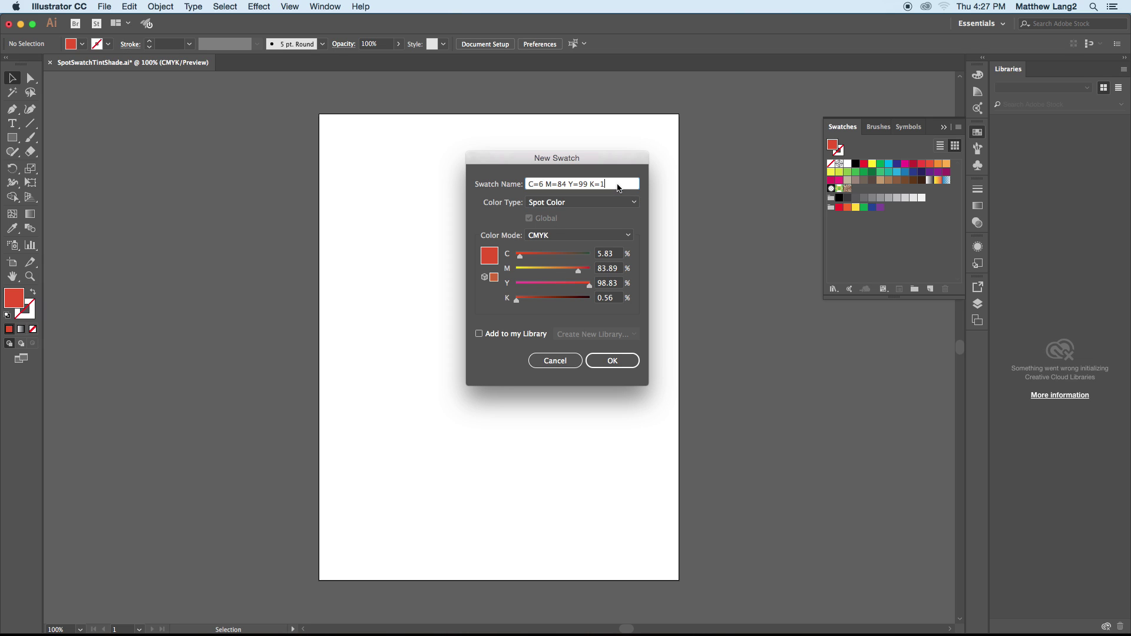
drag(621, 181, 554, 177)
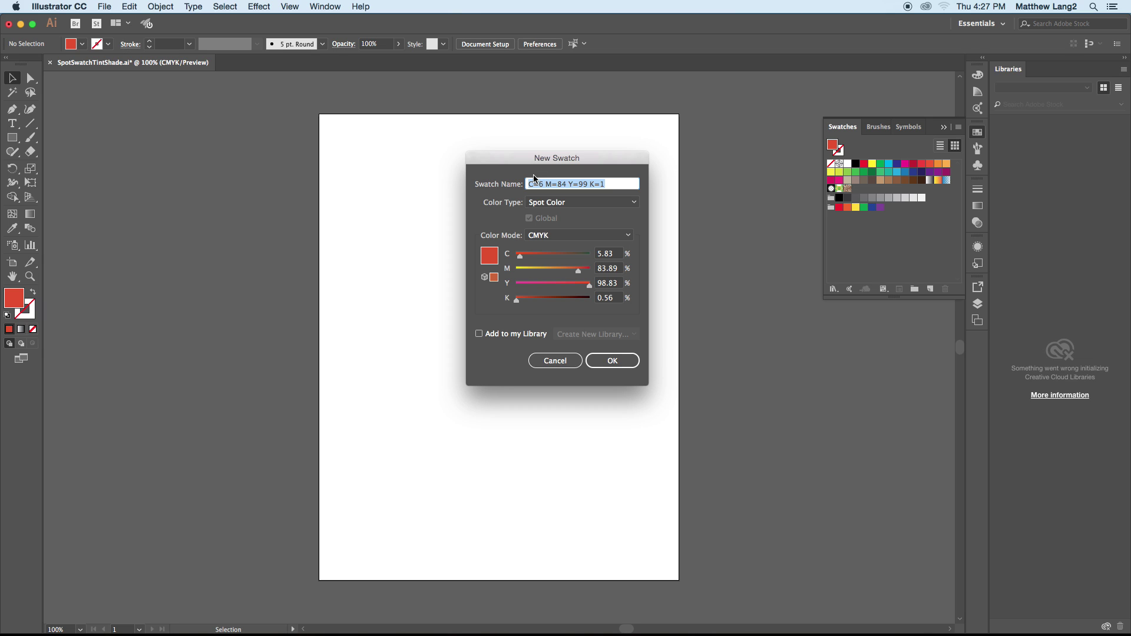
text(O)
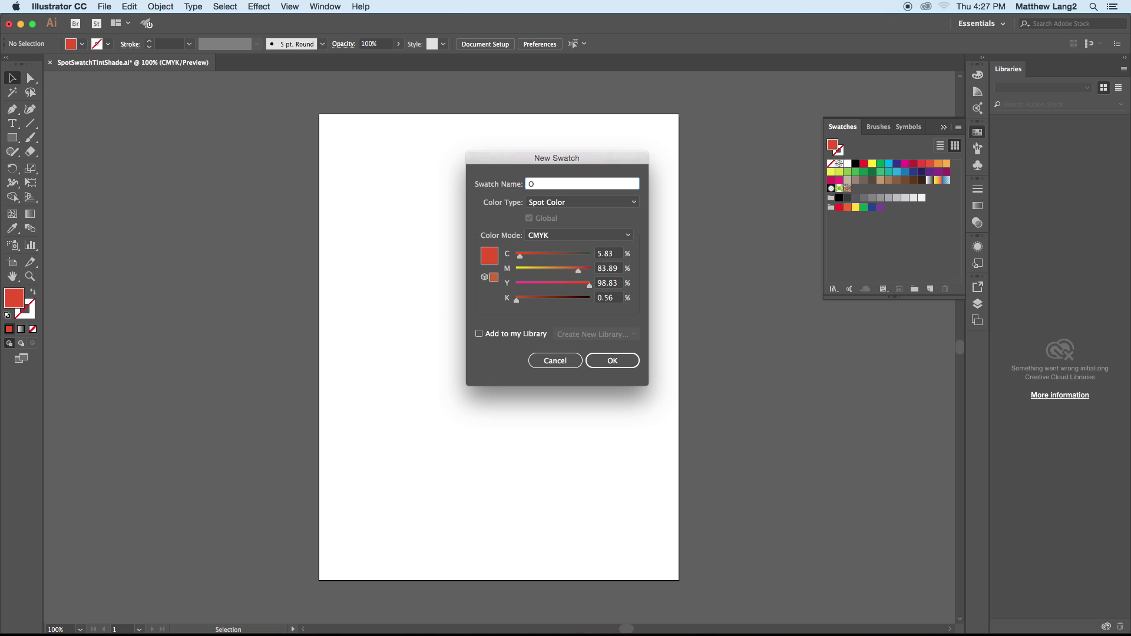
text(langotang)
click(615, 360)
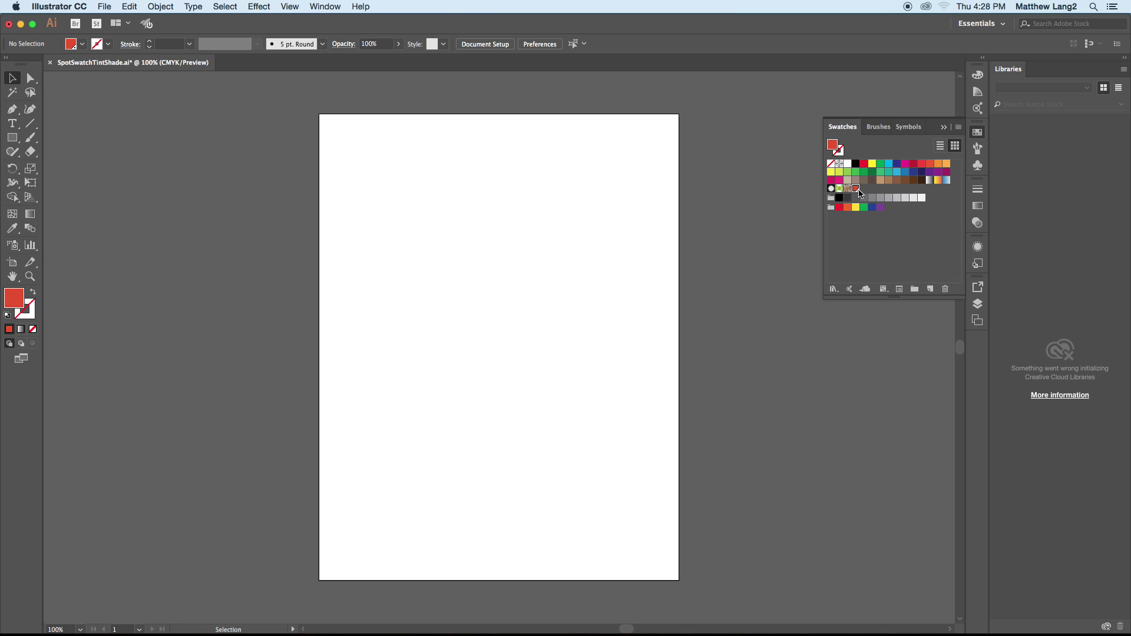
click(863, 259)
click(856, 189)
click(944, 127)
click(979, 135)
click(864, 207)
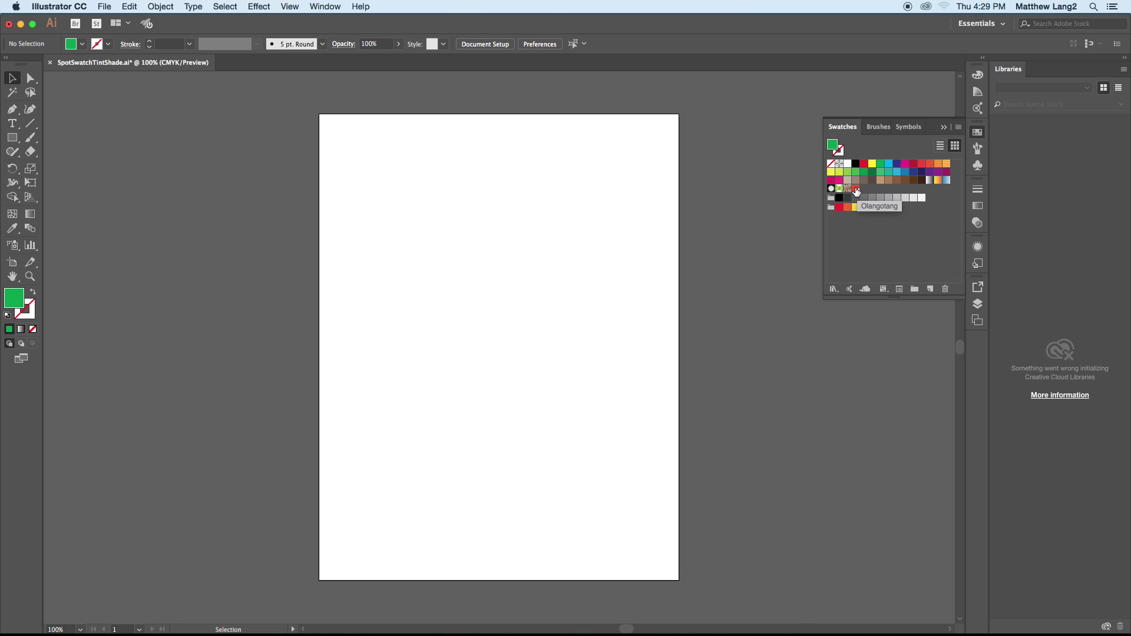
Set the fill to the Olangotang swatch and draw a square about 1.25 in wide near the artboard's upper-left corner.
click(856, 190)
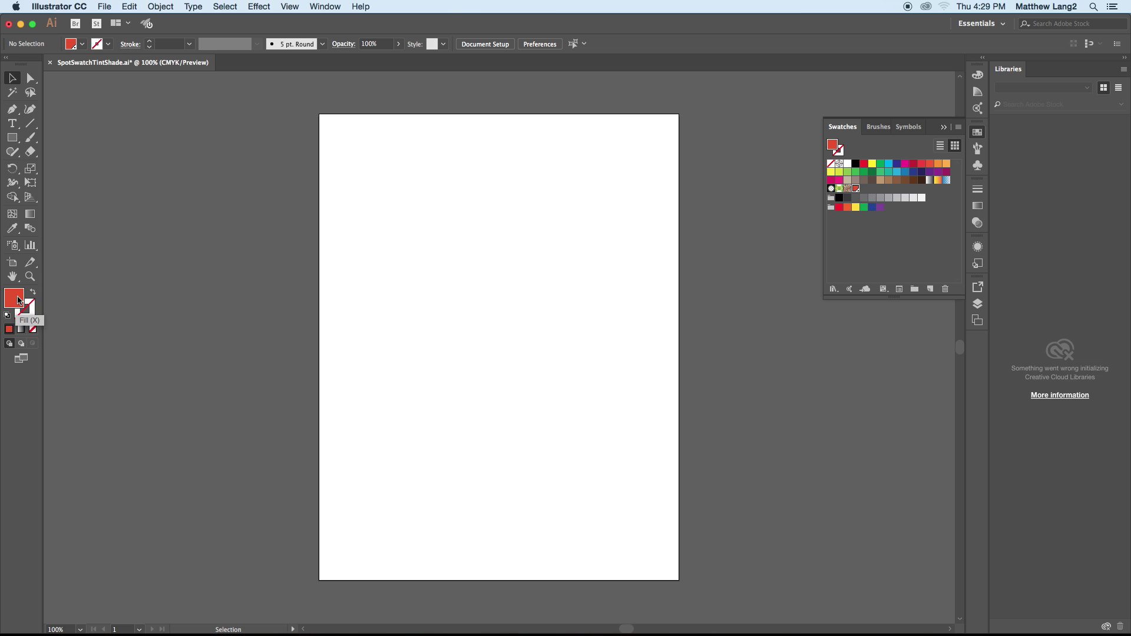
click(14, 139)
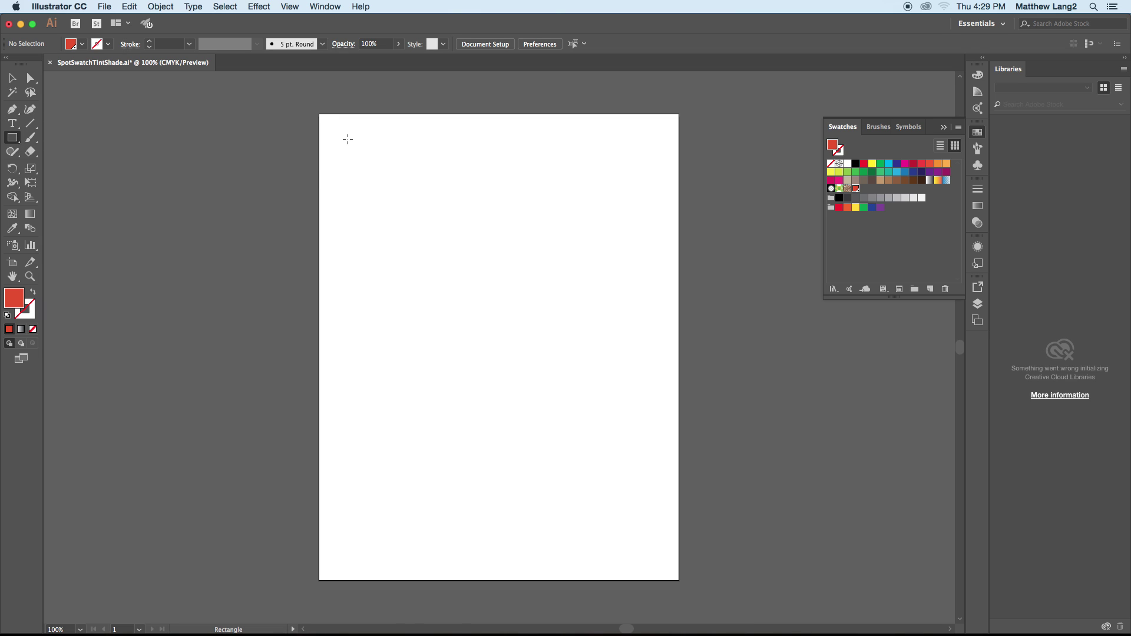
drag(345, 142, 382, 195)
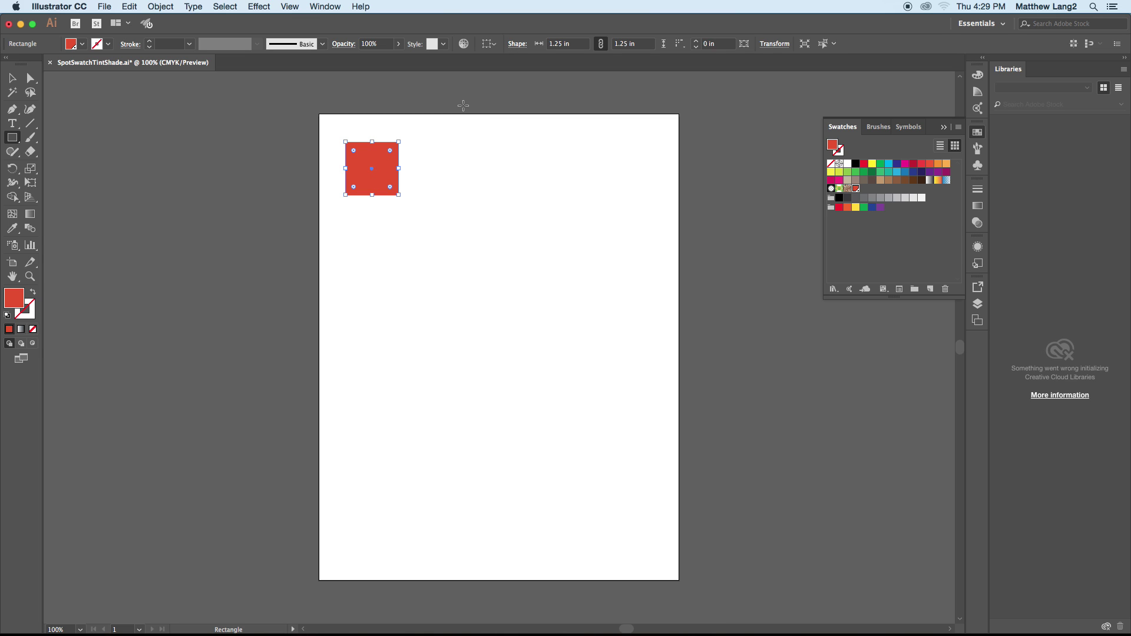
Replace the Swatches panel with the Color panel and show its full options, including the tint slider.
click(944, 128)
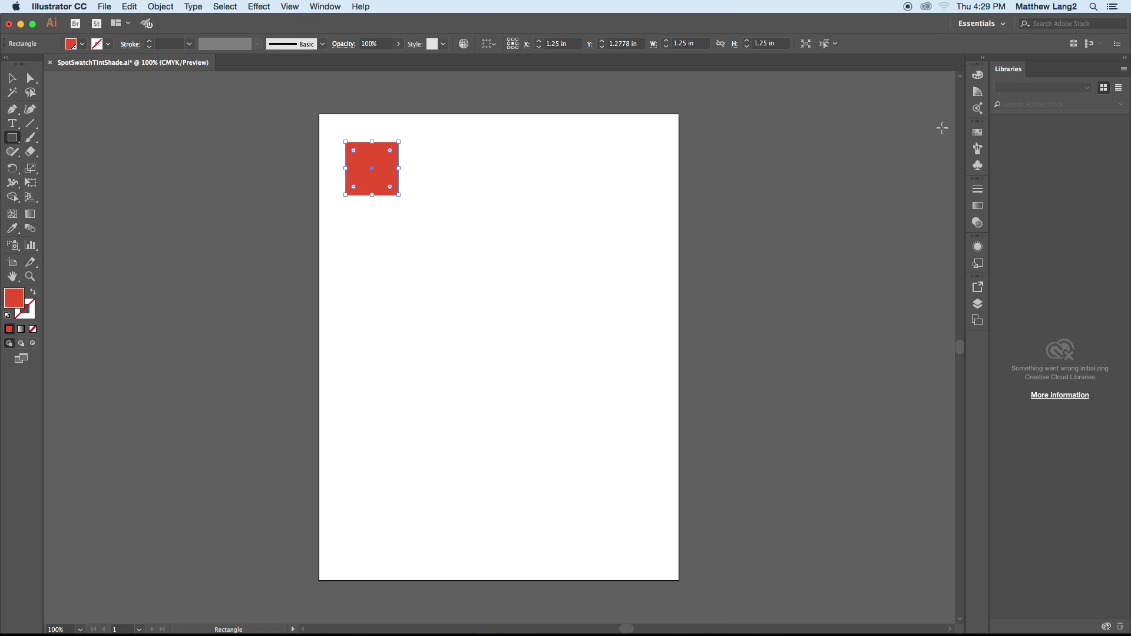
click(979, 78)
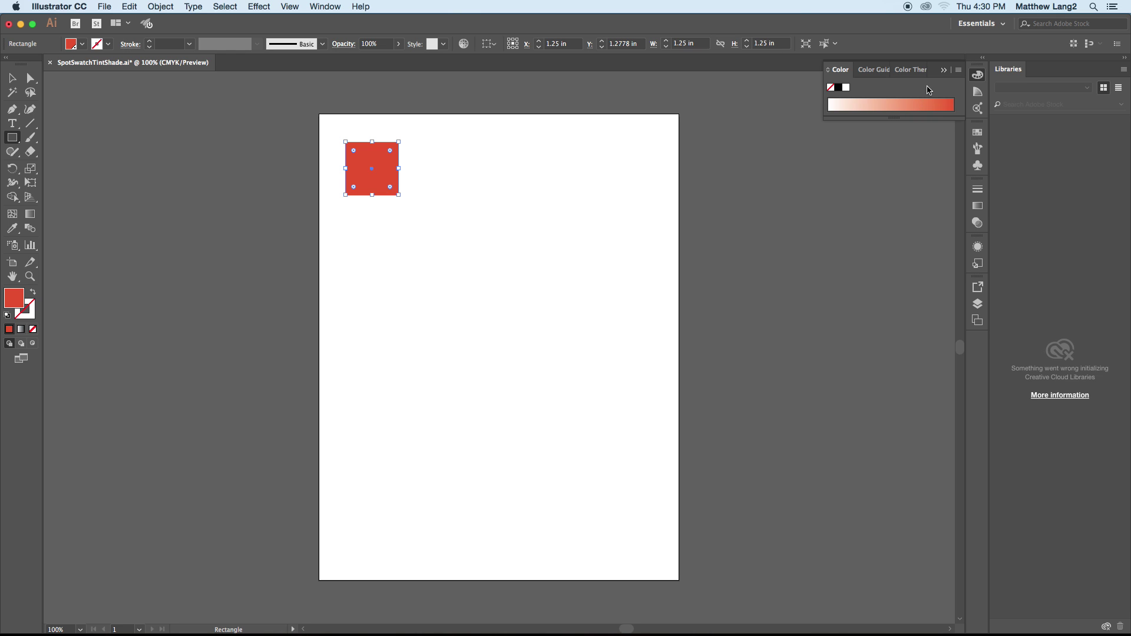
click(958, 71)
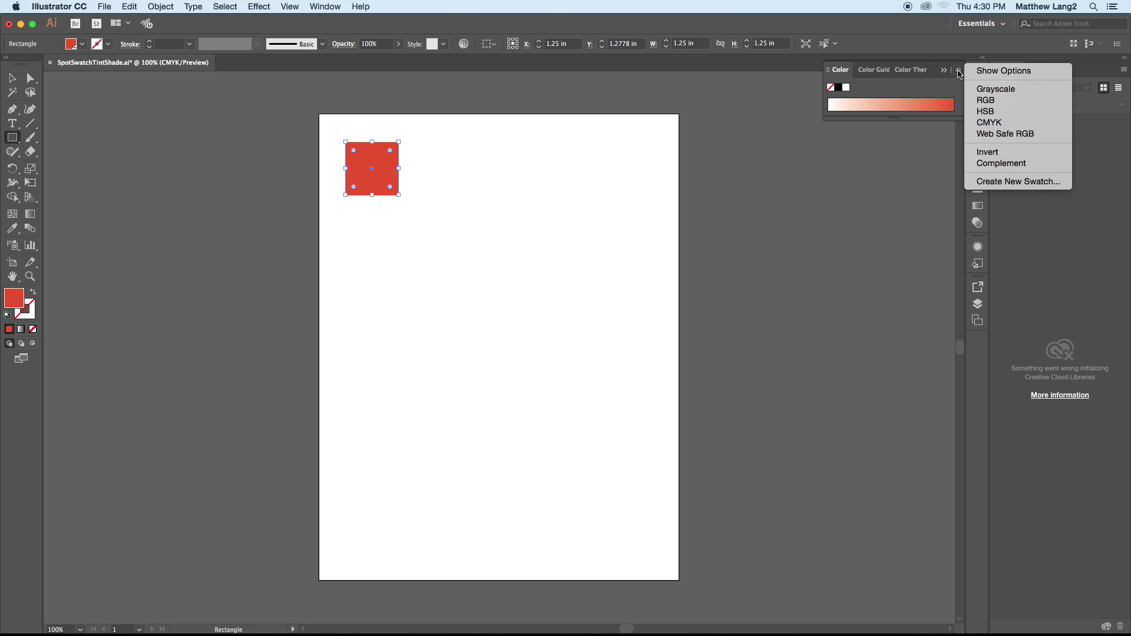
click(995, 73)
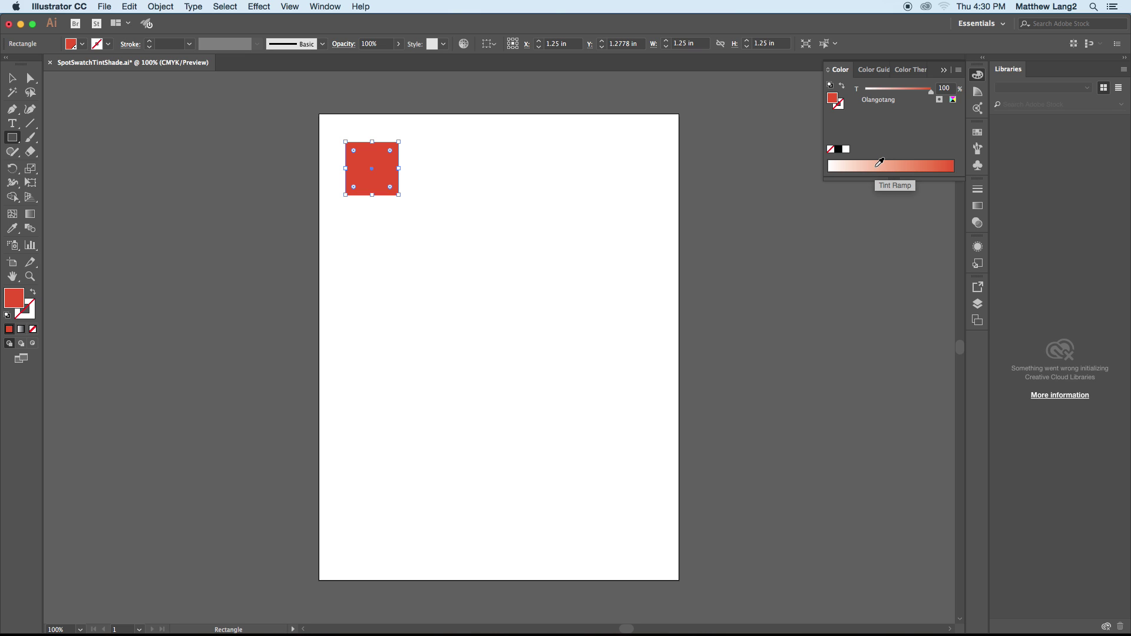
Duplicate the square about 1.43 in straight down and set the copy's Olangotang tint to 90%.
click(11, 80)
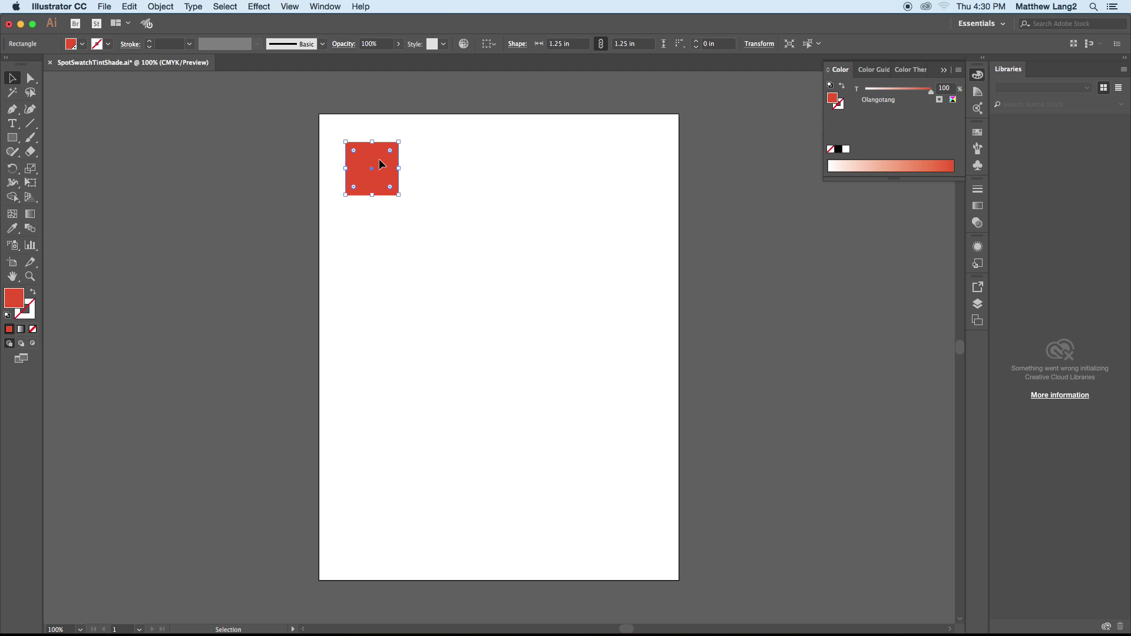
drag(380, 164, 382, 225)
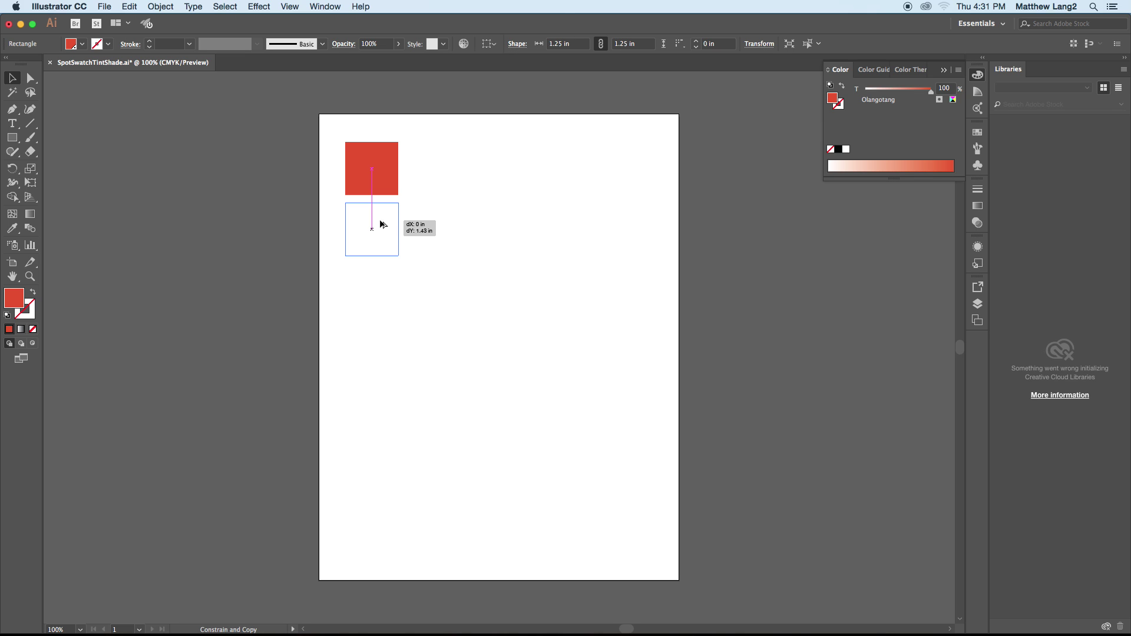
drag(381, 225, 380, 224)
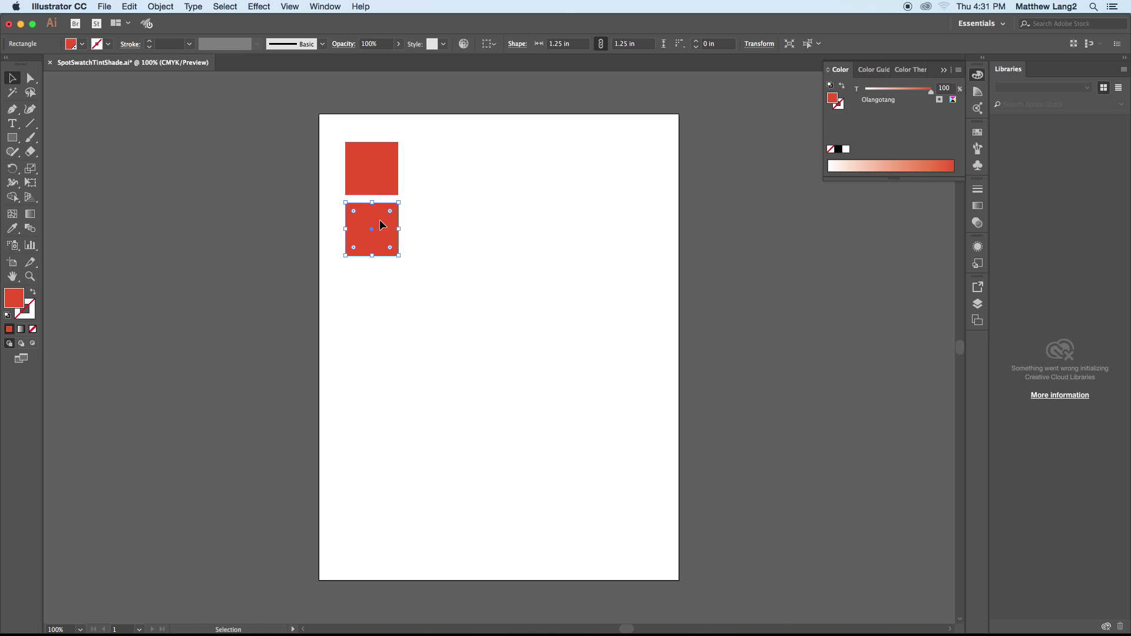
click(381, 169)
click(381, 224)
drag(933, 93, 924, 93)
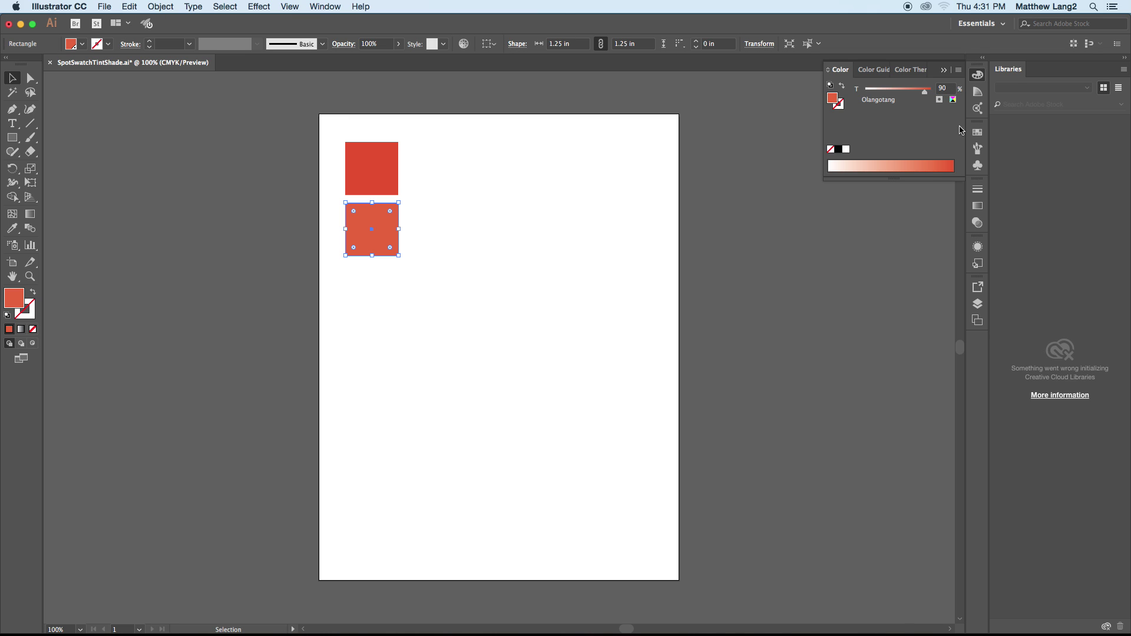
click(582, 213)
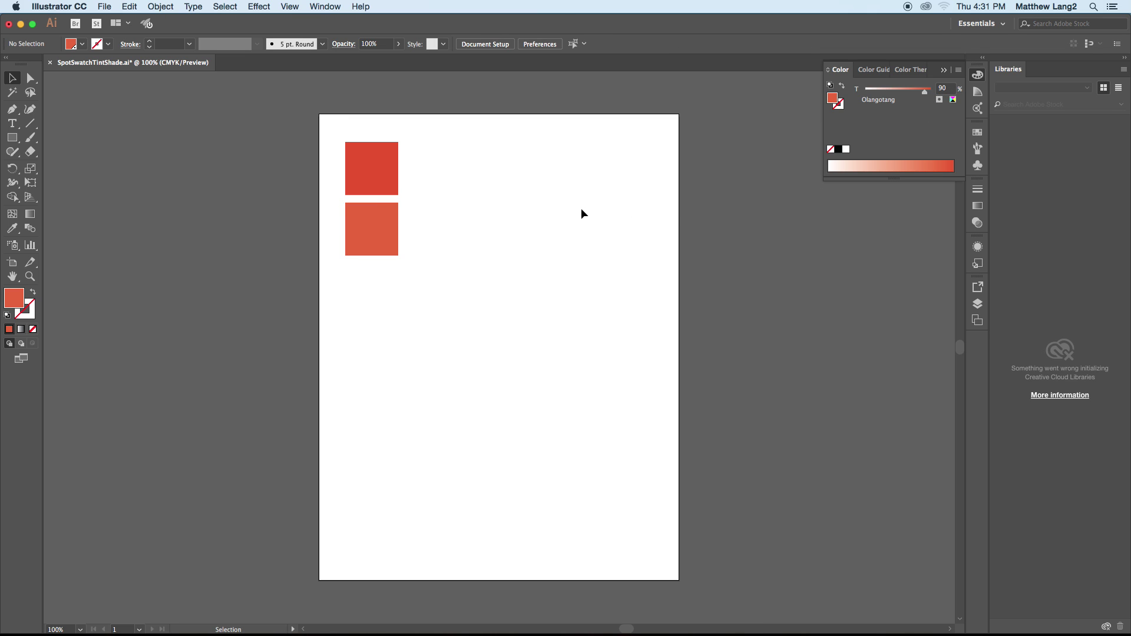
Duplicate the 90% tint square straight down, leaving the same small gap, and set the copy's tint to 80%.
click(379, 224)
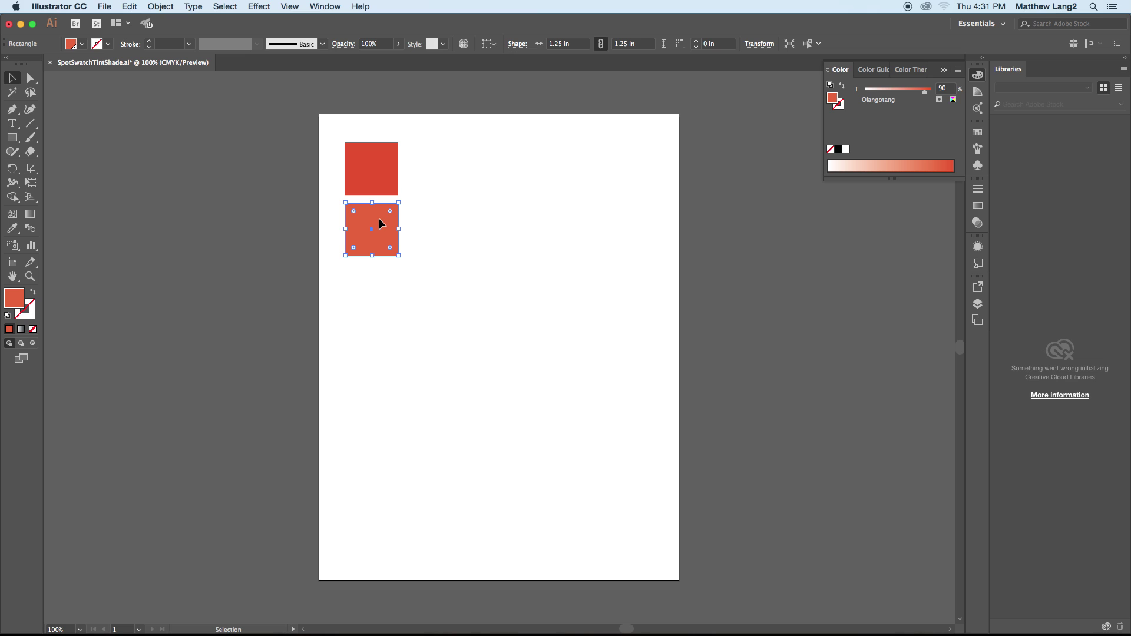
drag(379, 224, 382, 285)
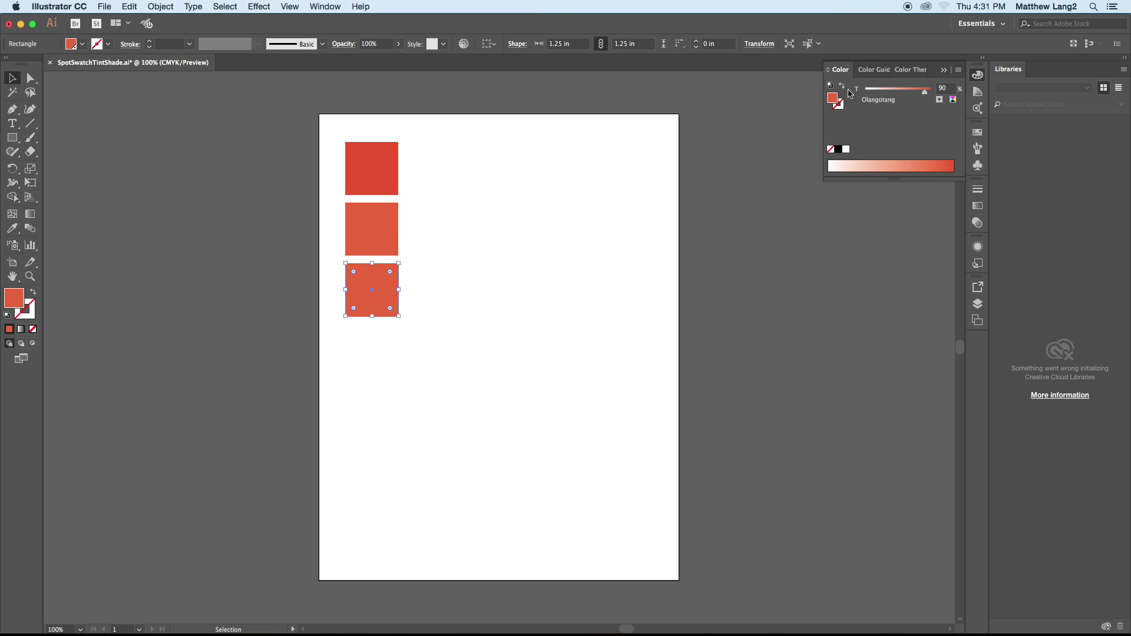
click(936, 88)
text(80)
key(Return)
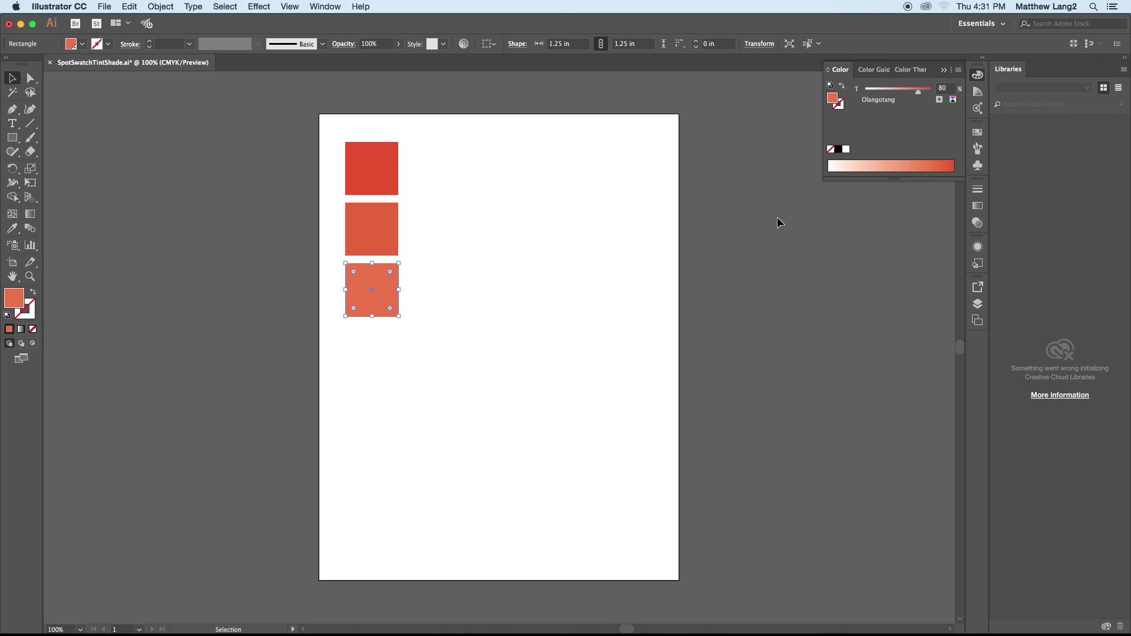
Copy the 80% tint square directly below itself and set the new square's tint to 70%.
drag(392, 289, 392, 350)
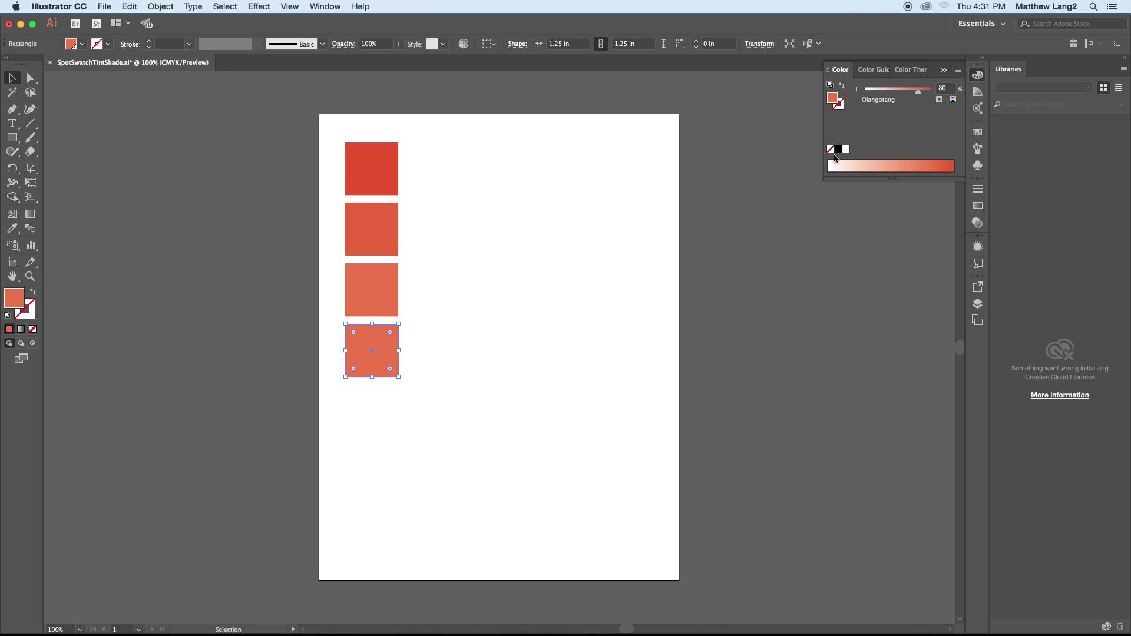
click(938, 88)
text(70)
key(Return)
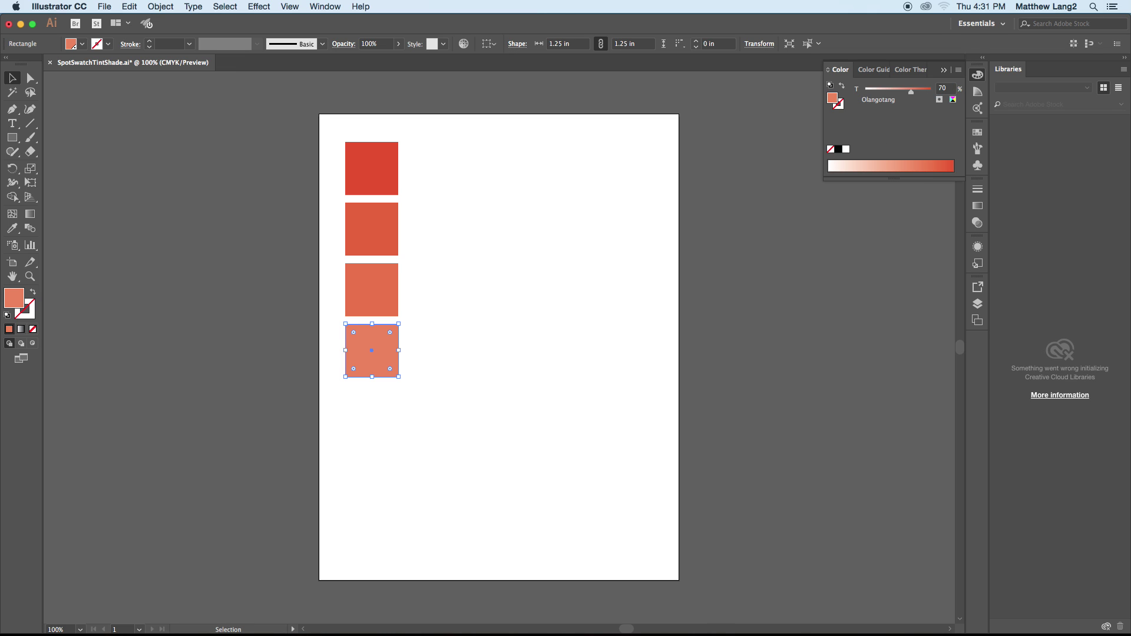
Copy the 70% tint square directly below itself and set the new square's tint to 60%.
drag(379, 353, 379, 416)
click(945, 88)
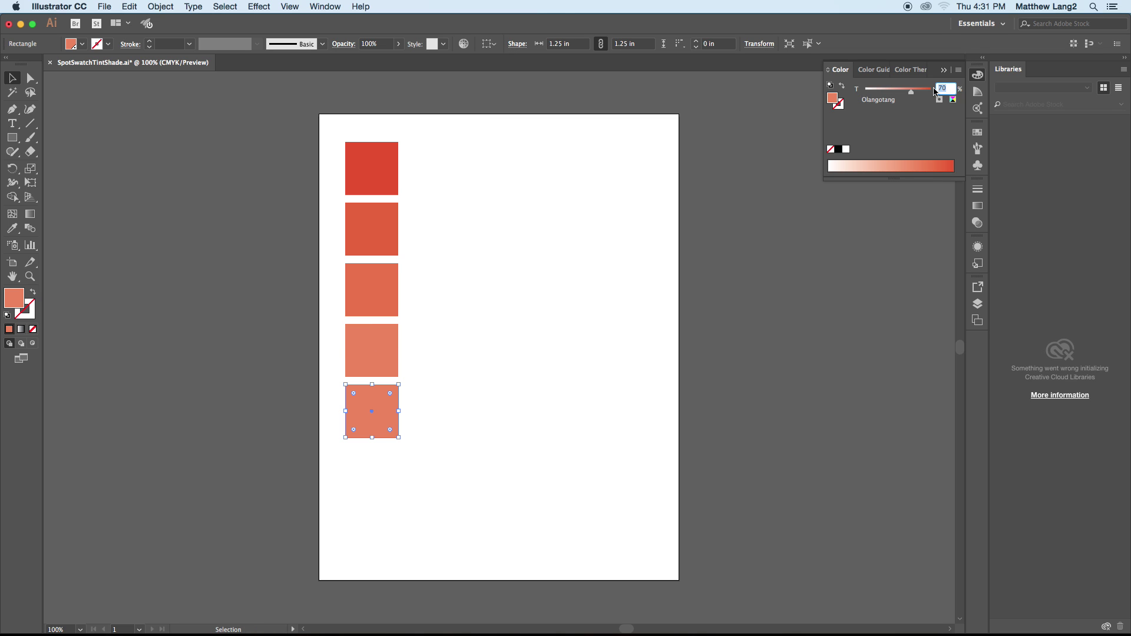
text(60)
key(Return)
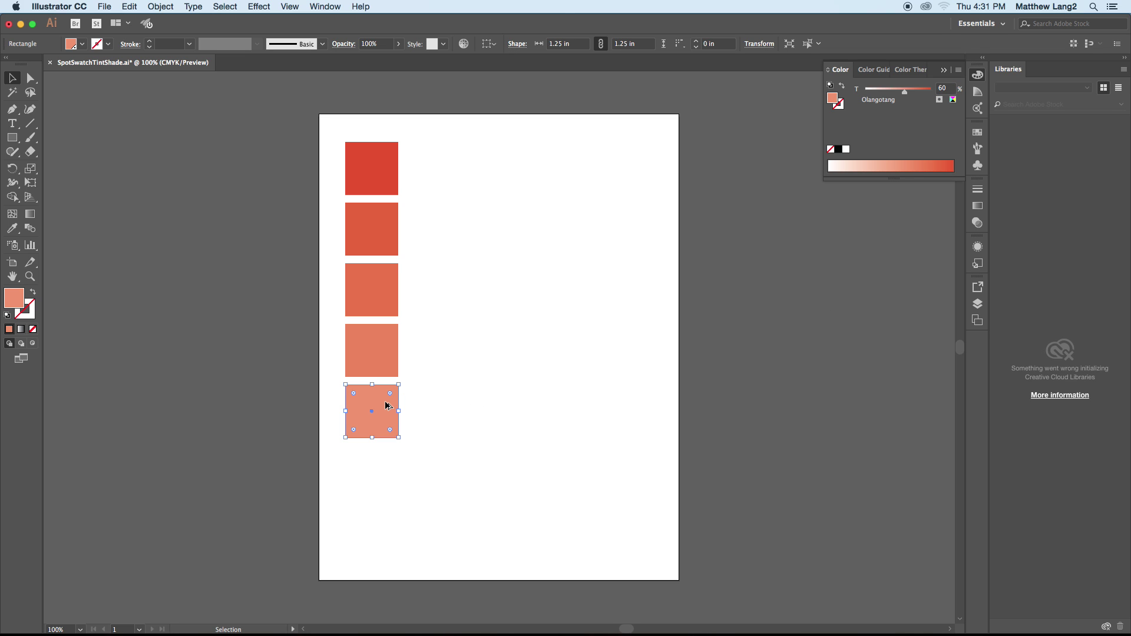
Copy the 60% tint square directly below itself and set the new square's tint to 50%.
drag(386, 405, 386, 464)
click(940, 88)
text(50)
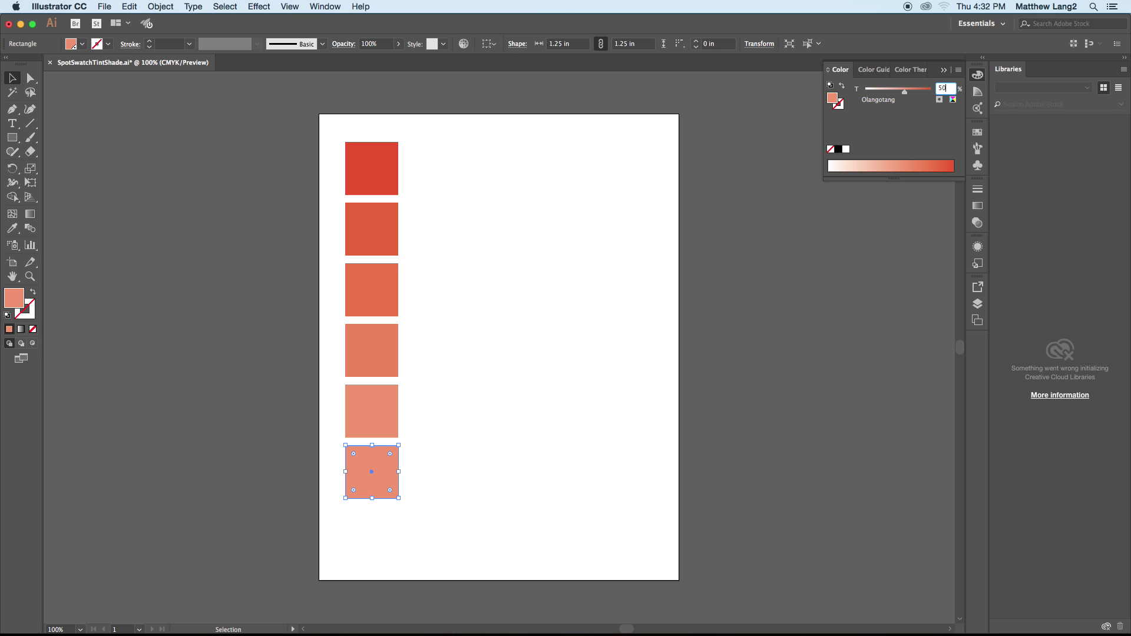
key(Return)
Copy the 50% tint square directly below itself and set the new square's tint to 40%.
scroll(633, 318, down, 2)
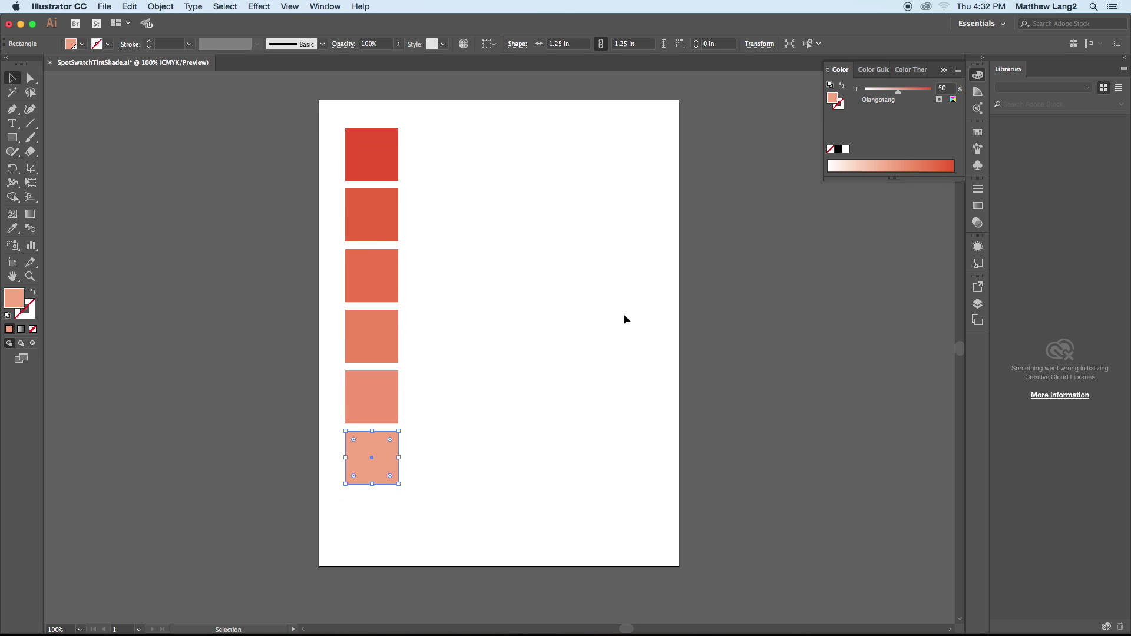
scroll(652, 292, down, 1)
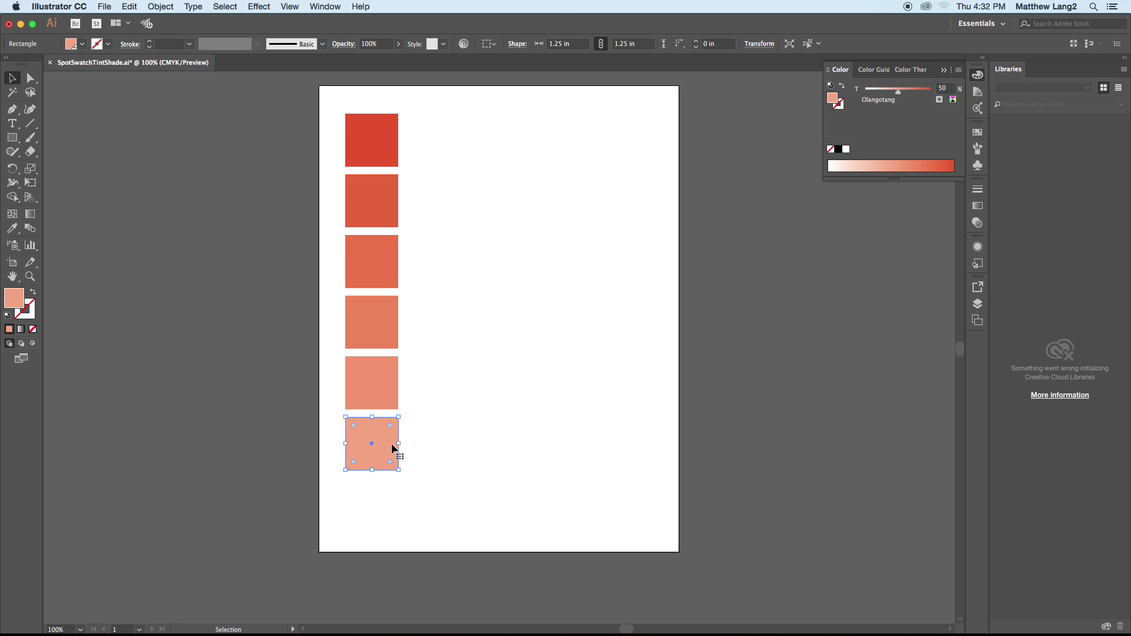
drag(389, 451, 382, 508)
click(946, 89)
text(0)
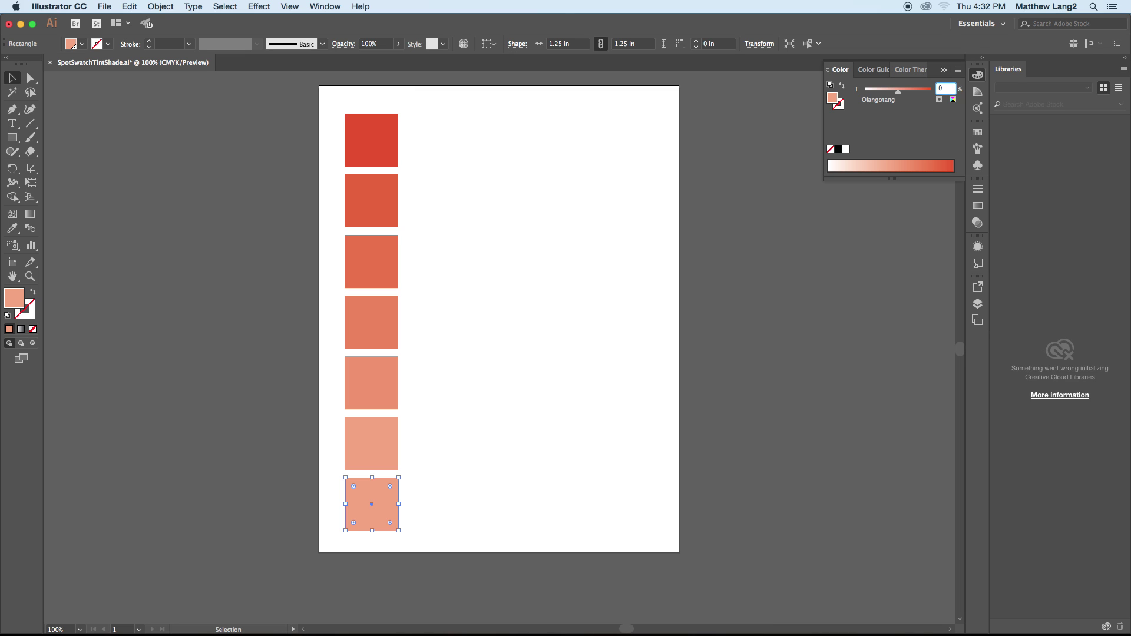
key(Return)
click(943, 89)
text(40)
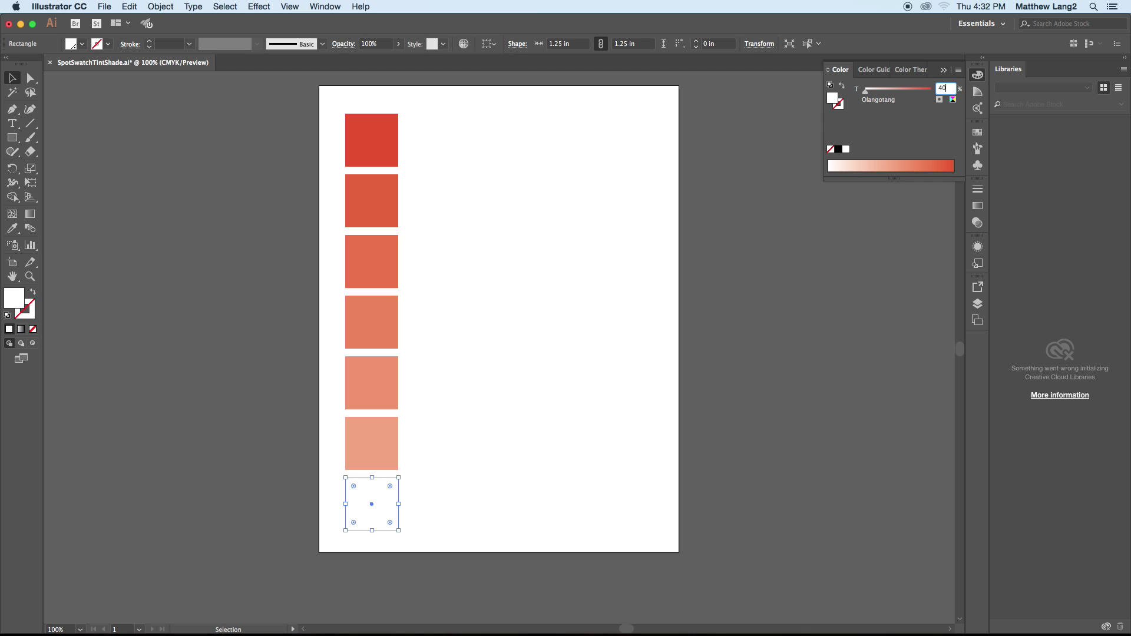
key(Return)
Copy the 40% tint square directly below itself, across the artboard's bottom edge, and set its tint to 30%.
scroll(618, 390, down, 3)
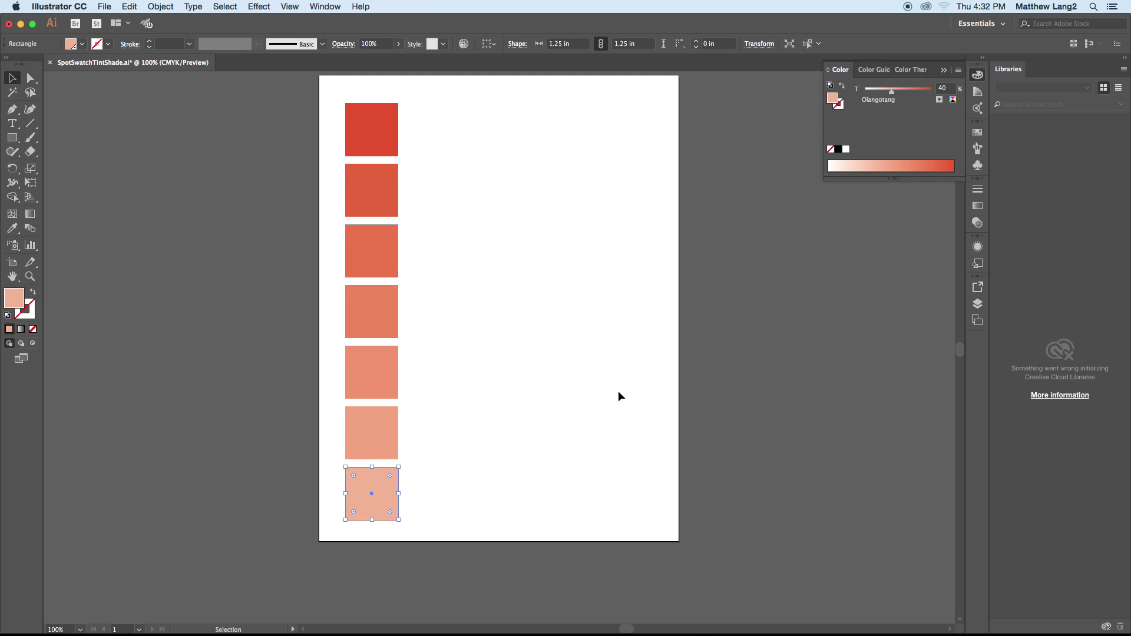
drag(383, 459, 377, 521)
click(936, 90)
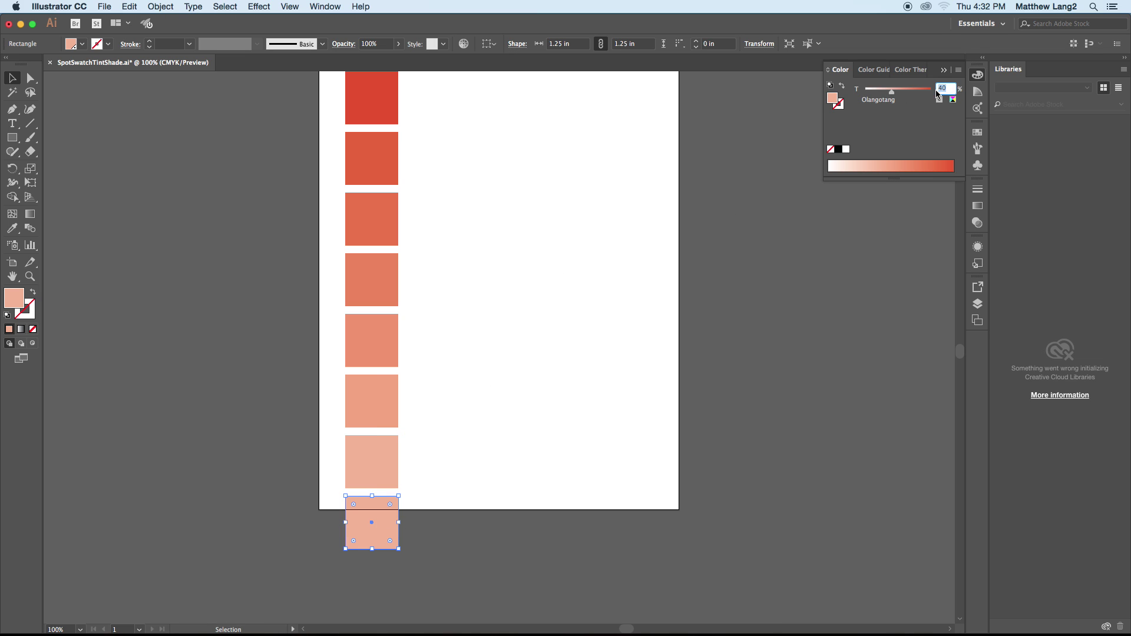
text(30)
key(Return)
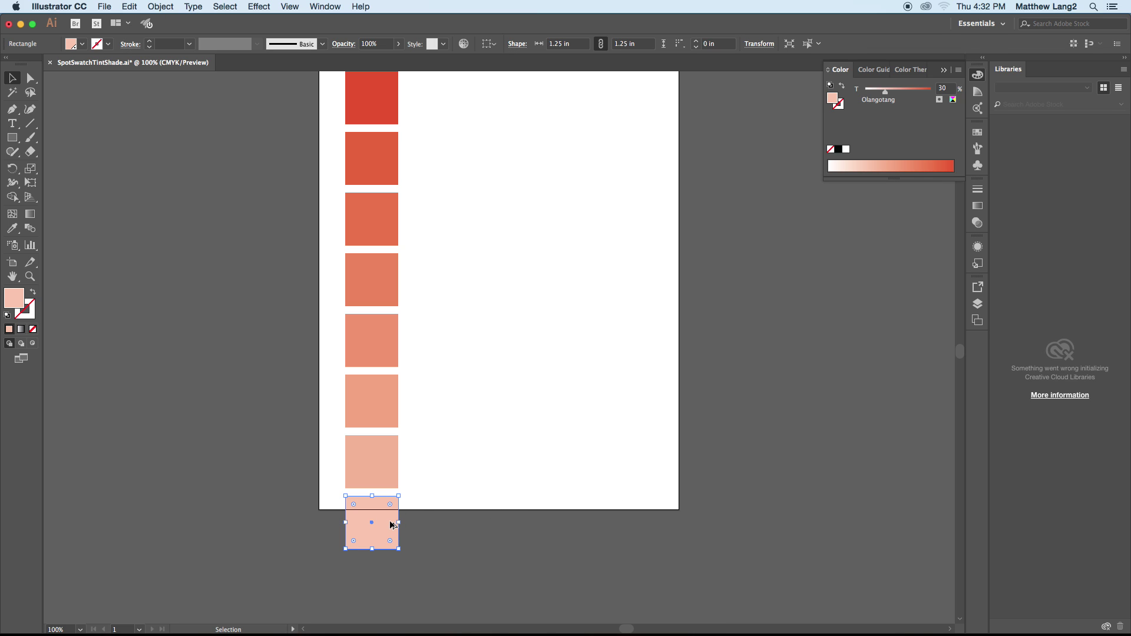
Copy the 30% tint square directly below itself, off the artboard, set its tint to 20%, and deselect it.
drag(392, 525, 383, 588)
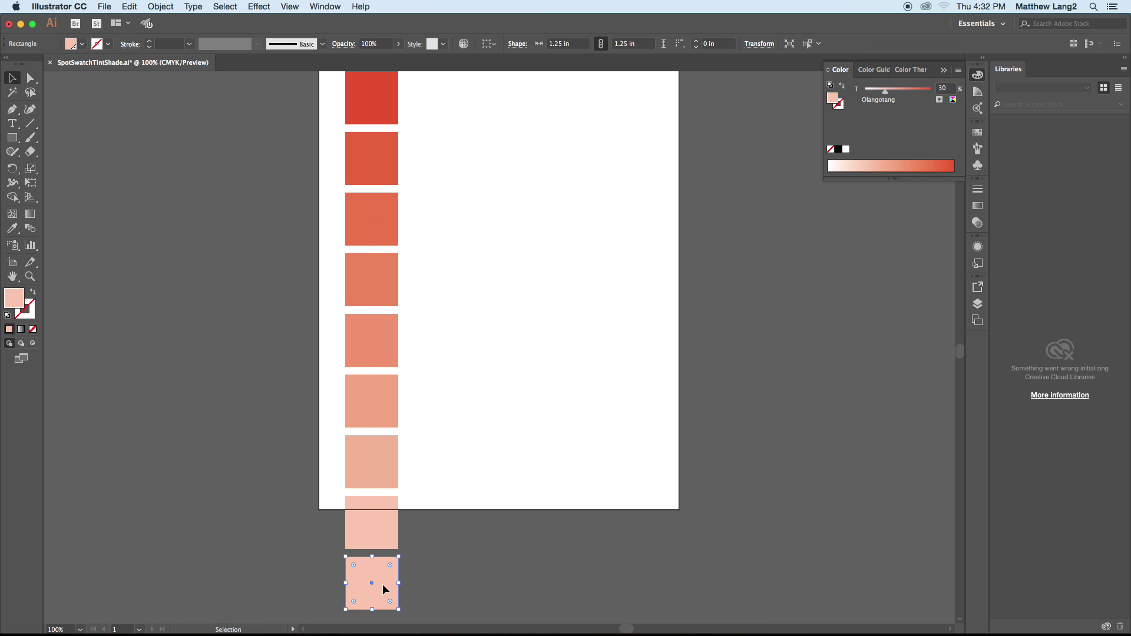
click(942, 88)
text(20)
key(Return)
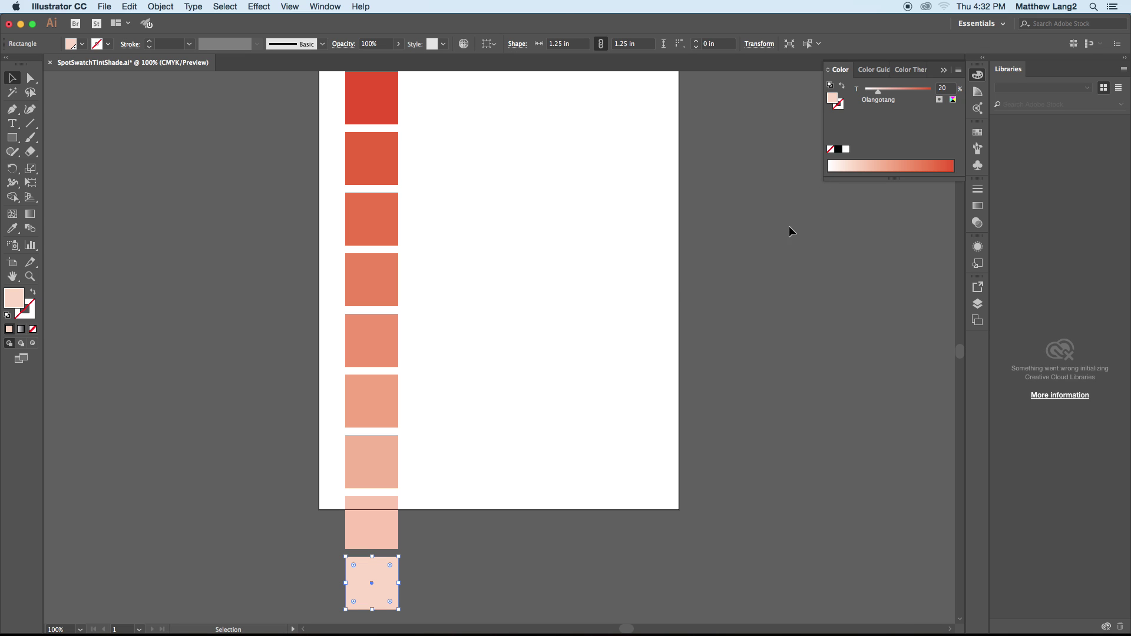
click(609, 318)
scroll(609, 318, up, 1)
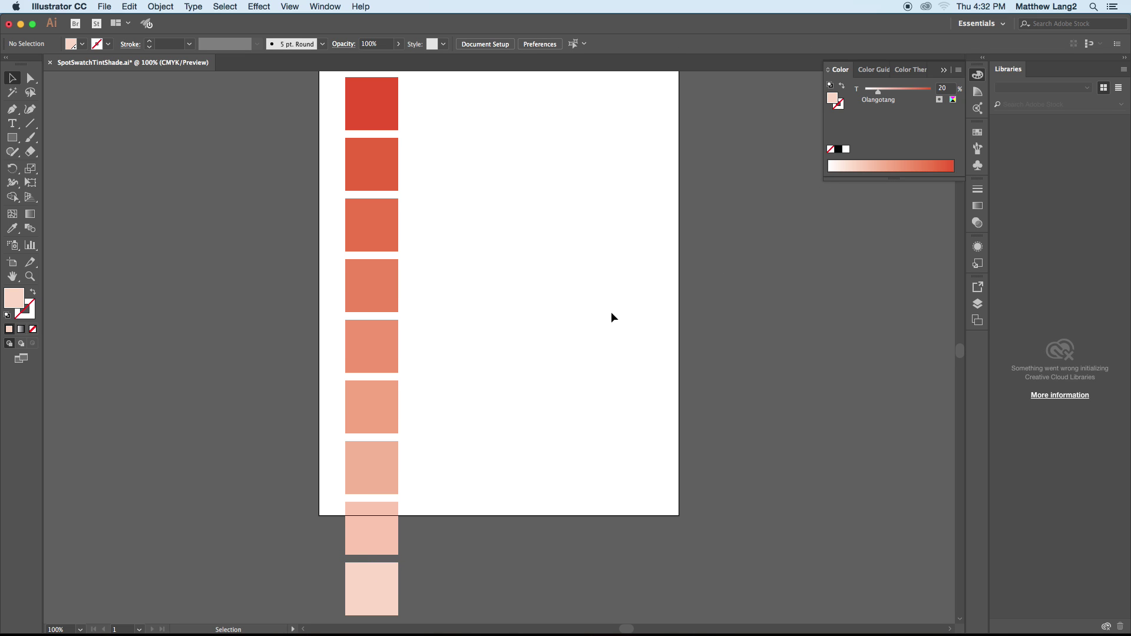
Scale the whole column of tint squares down proportionally to about 0.94 in each so it fits on the artboard.
key(a)
key(super+minus)
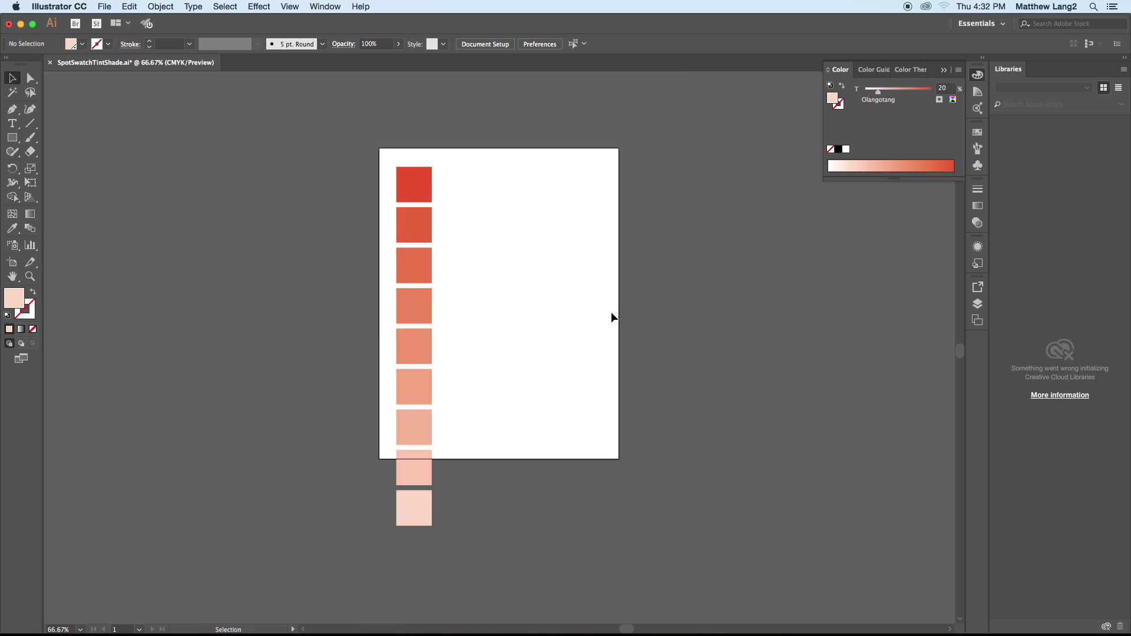
drag(405, 281, 483, 540)
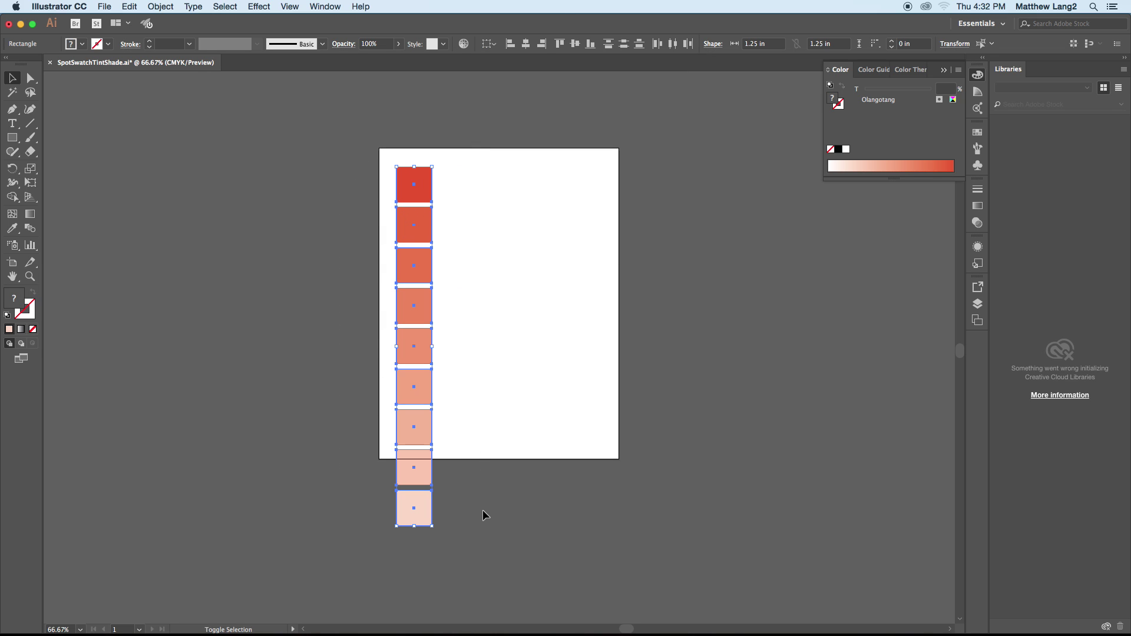
drag(398, 526, 406, 497)
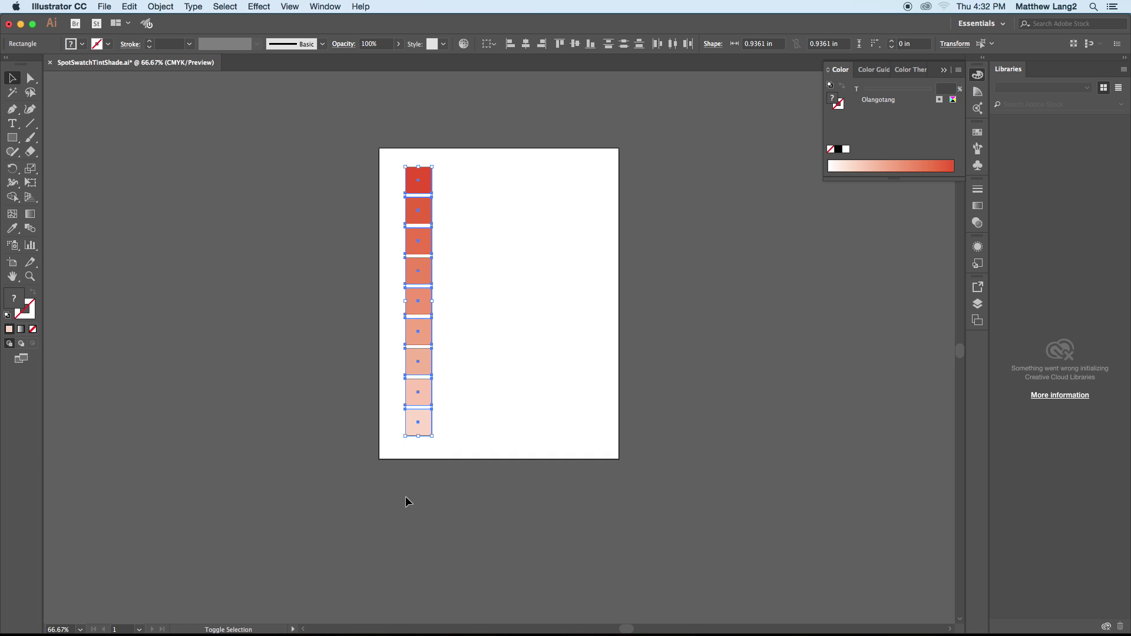
click(489, 380)
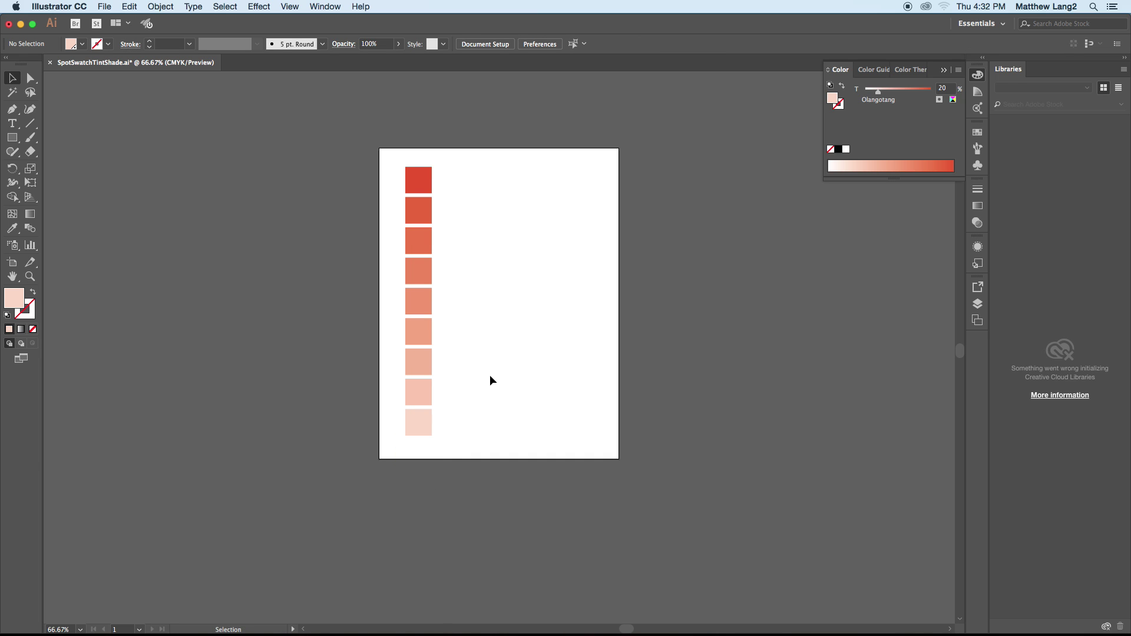
key(super+1)
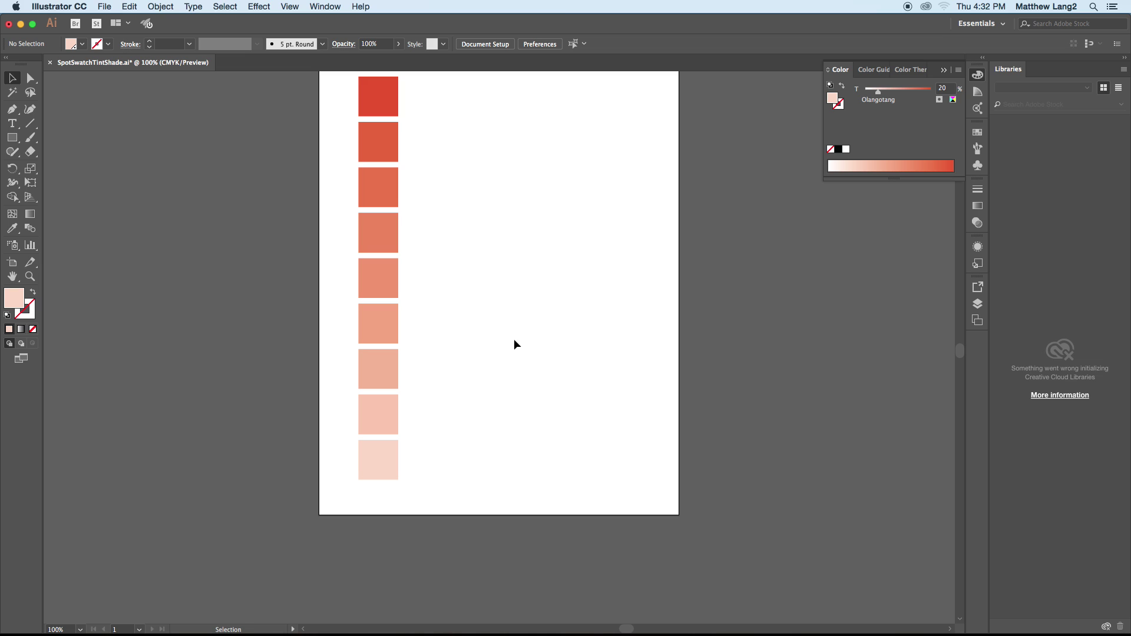
drag(513, 338, 524, 379)
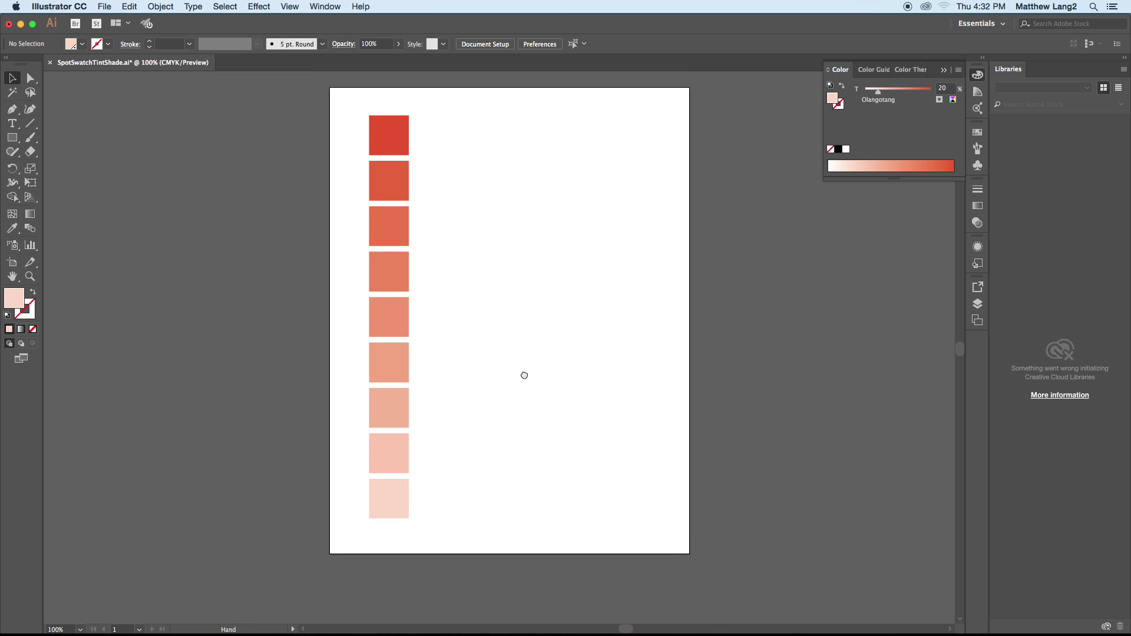
Copy the 100% tint square straight across to the right of the original to start a second column.
click(395, 125)
click(450, 139)
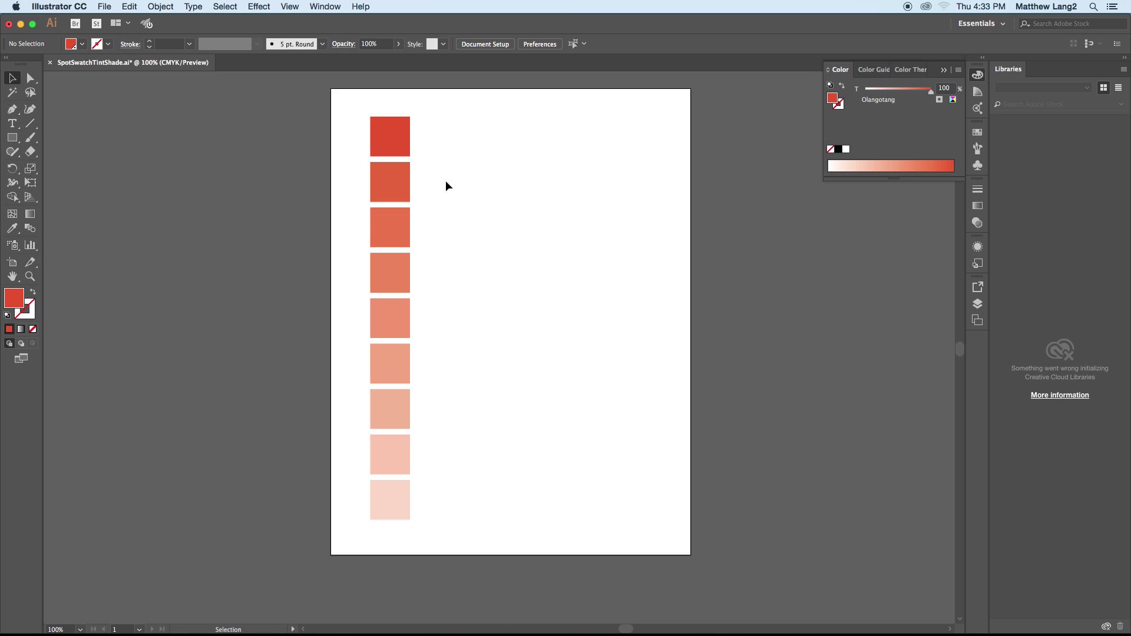
click(399, 131)
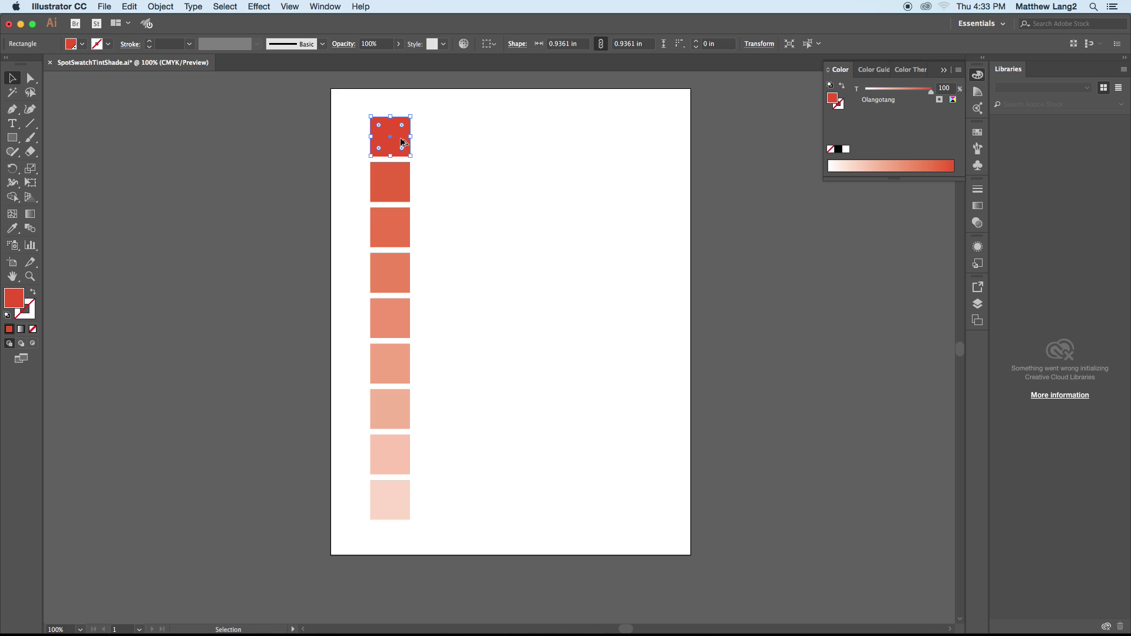
drag(400, 143, 457, 149)
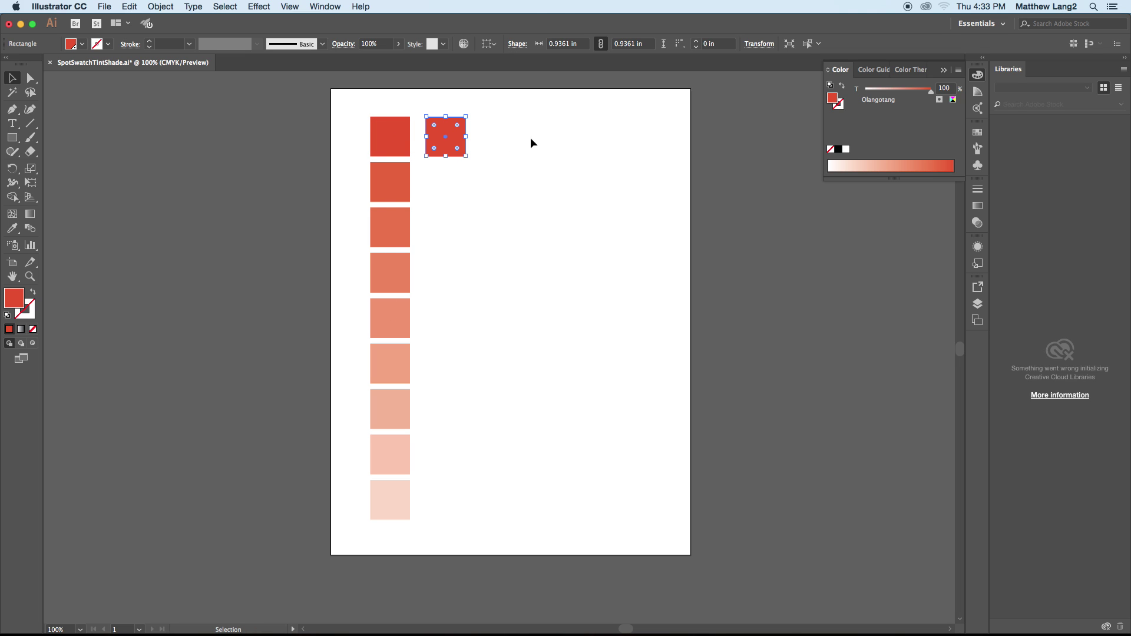
click(539, 136)
Copy the second column's top square directly below itself and switch the copy's color model to CMYK.
click(450, 130)
drag(449, 133, 450, 177)
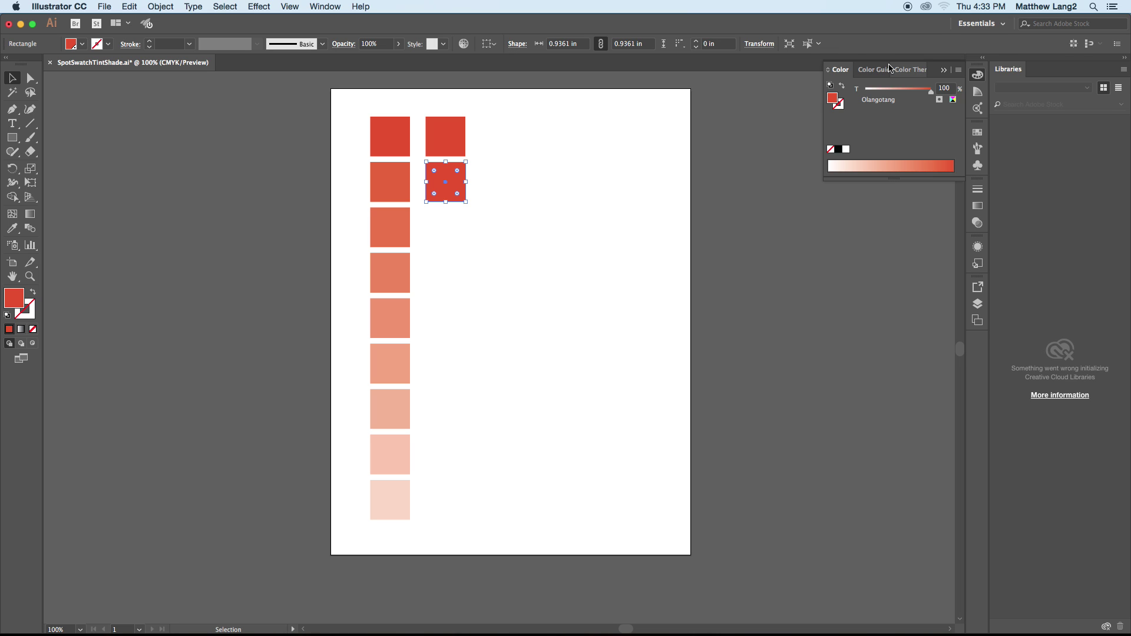
click(958, 71)
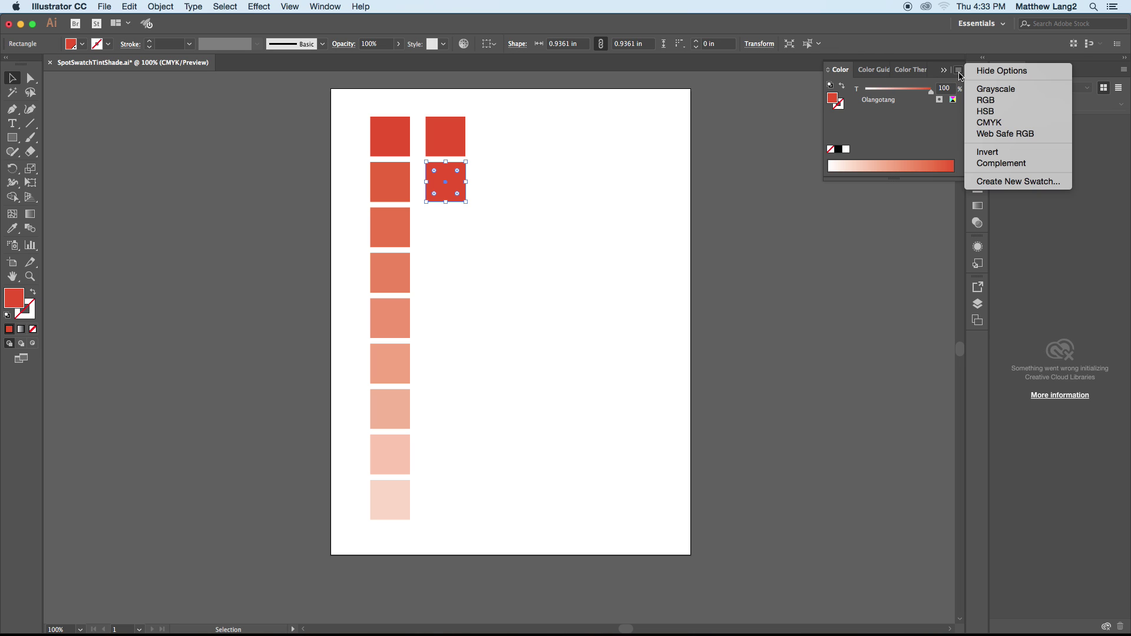
click(993, 123)
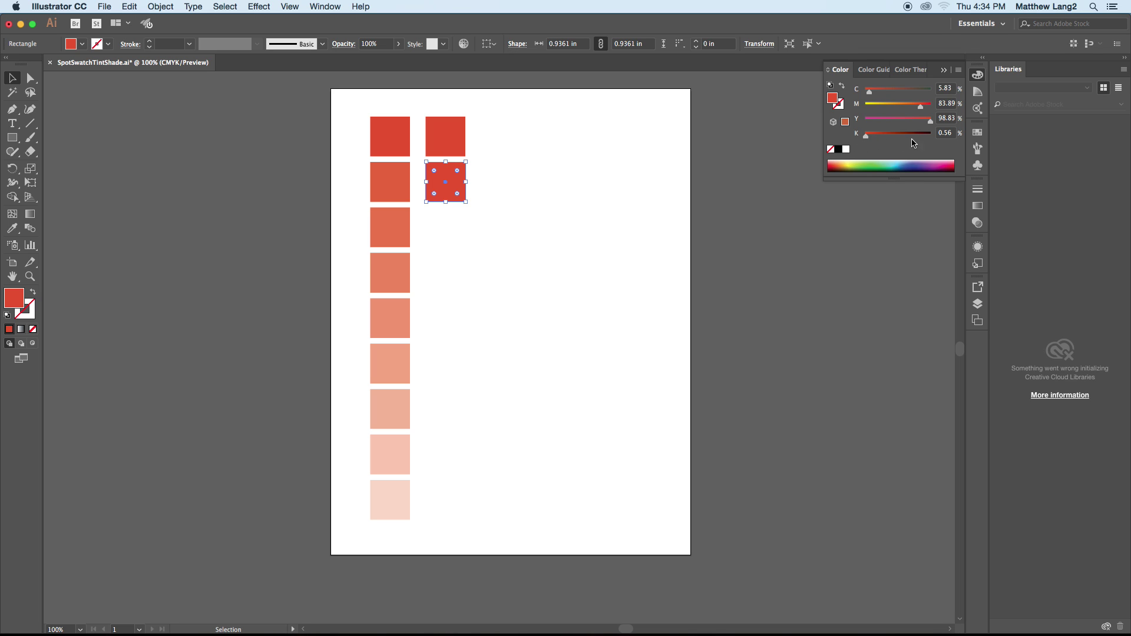
Set the black value of the second column's new square to 10%.
drag(866, 139, 864, 140)
click(945, 133)
text(10)
key(Return)
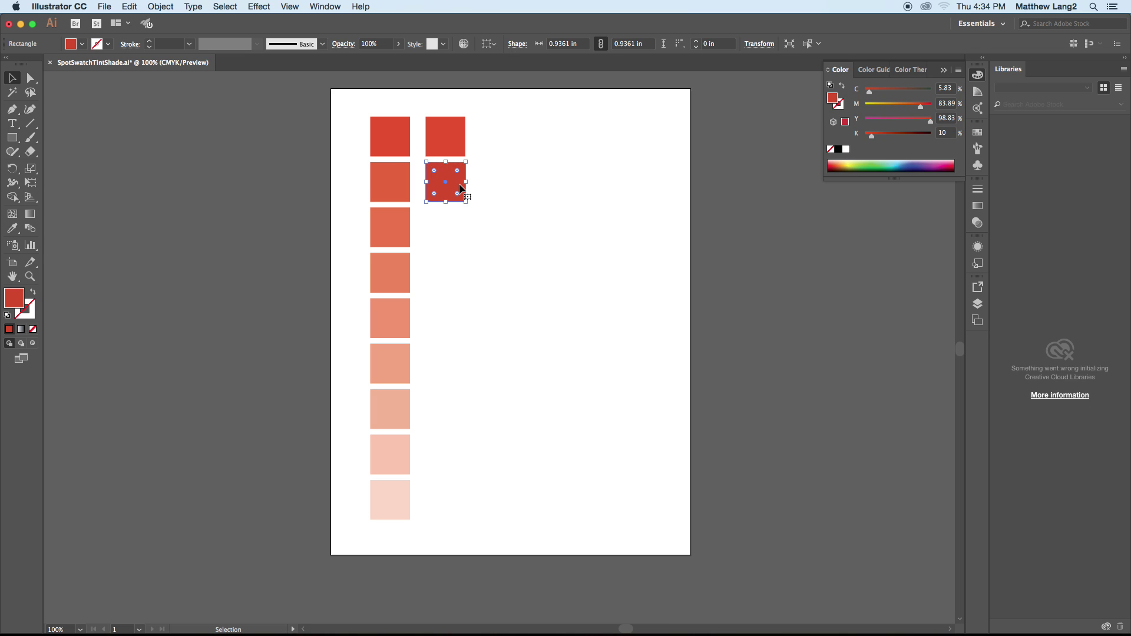
Copy the 10% black square directly below itself and set the new square's black value to 20%.
drag(450, 183, 452, 227)
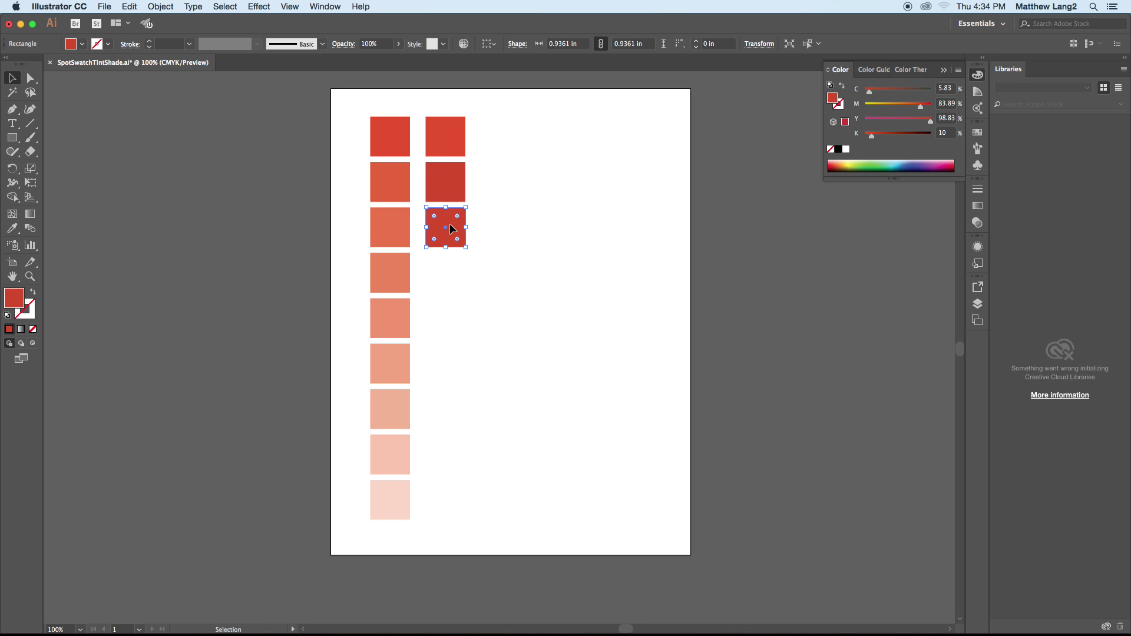
click(950, 135)
text(2)
key(Return)
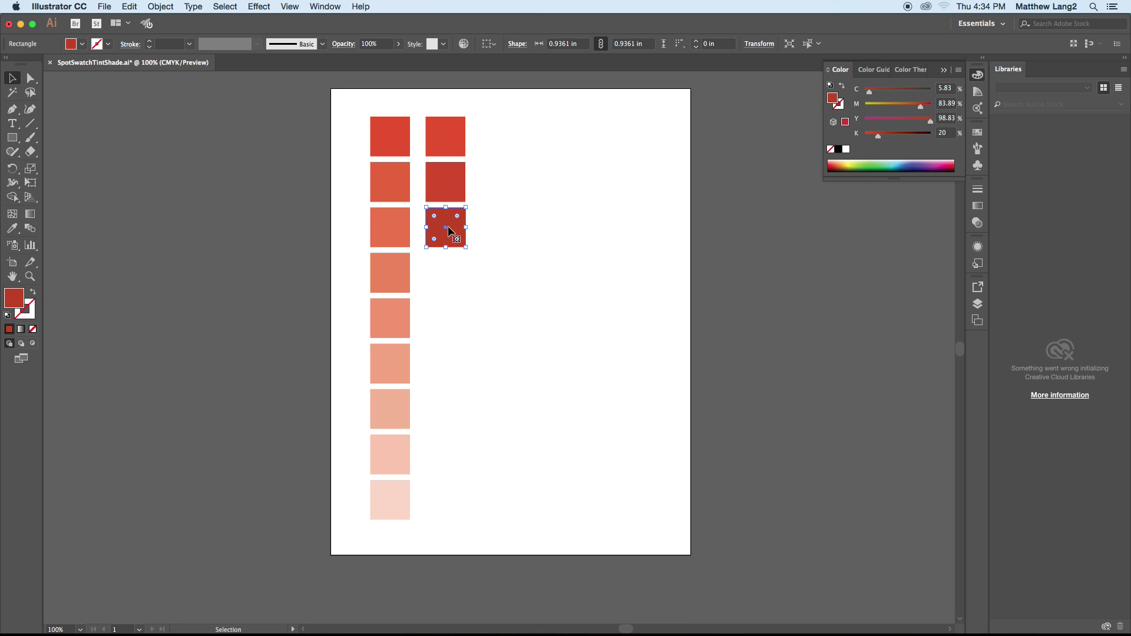
Copy the 20% black square directly below itself and set the new square's black value to 30%.
drag(459, 231, 460, 278)
click(945, 134)
drag(947, 135, 940, 135)
text(30)
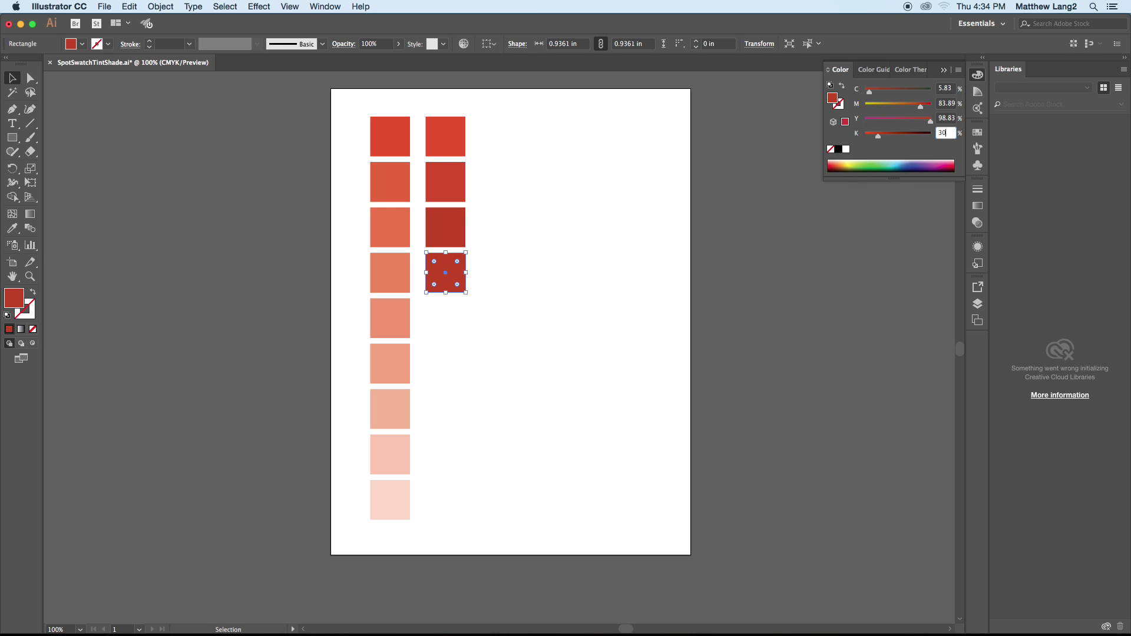
key(Return)
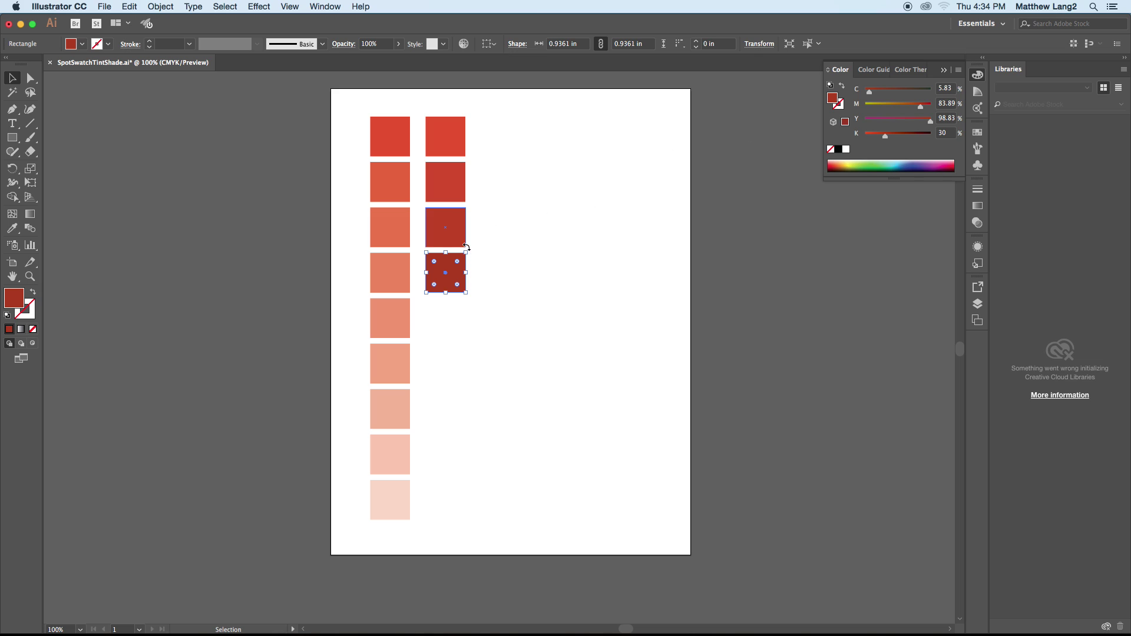
Copy the 30% black square directly below itself and set the new square's black value to 40%.
drag(462, 278, 454, 320)
click(942, 135)
text(40)
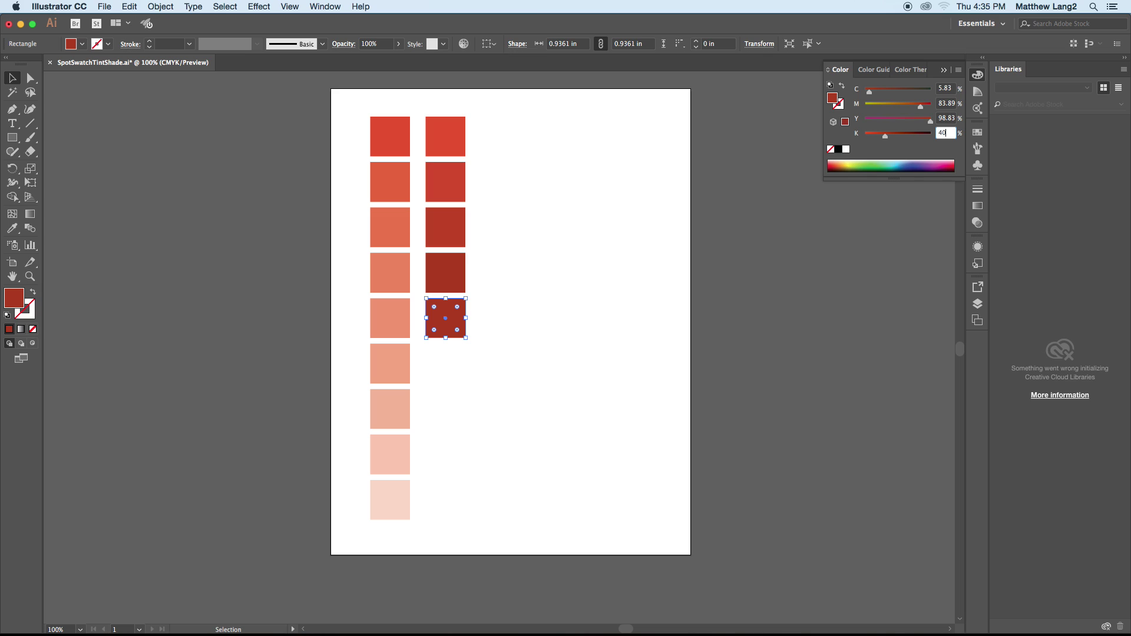
key(Return)
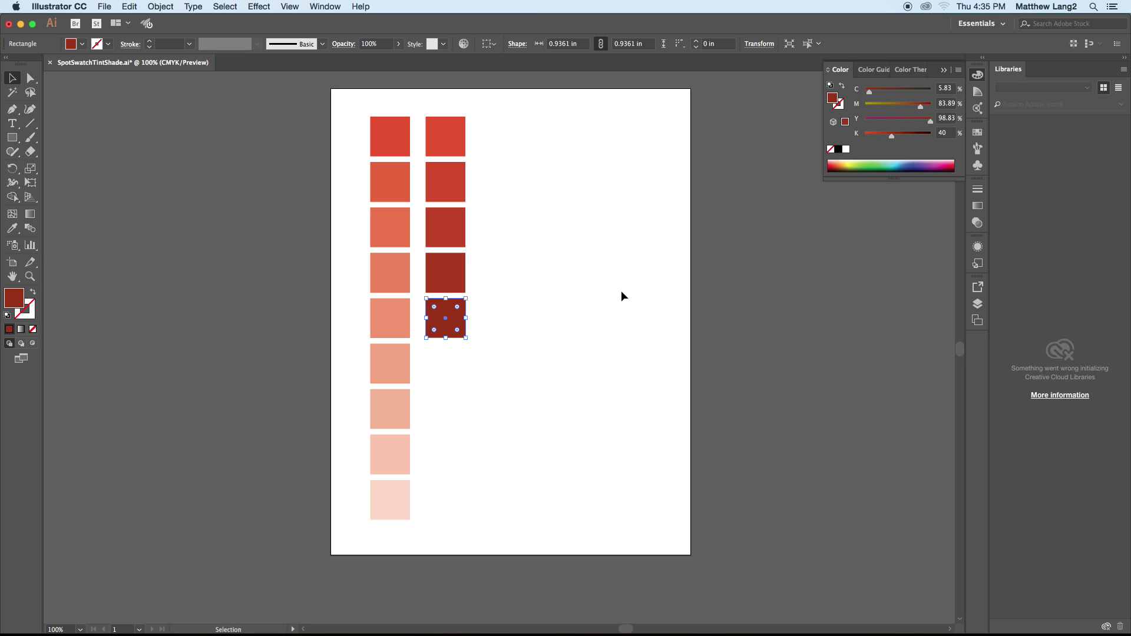
Copy the 40% black square directly below itself and set the new square's black value to 50%.
drag(458, 319, 460, 368)
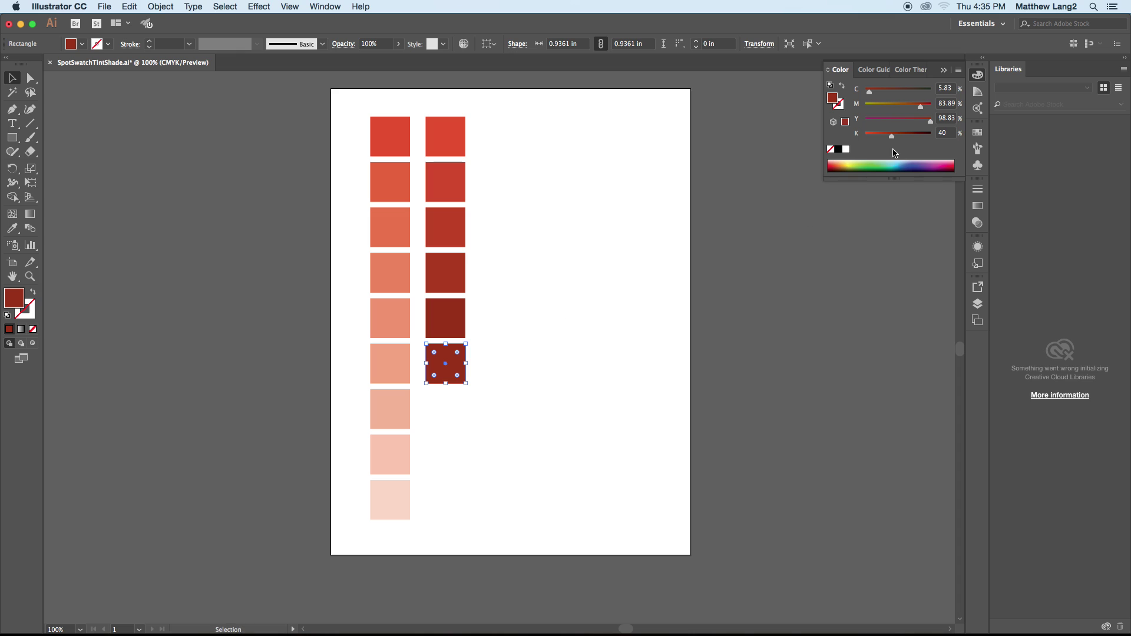
click(944, 135)
text(50)
key(Return)
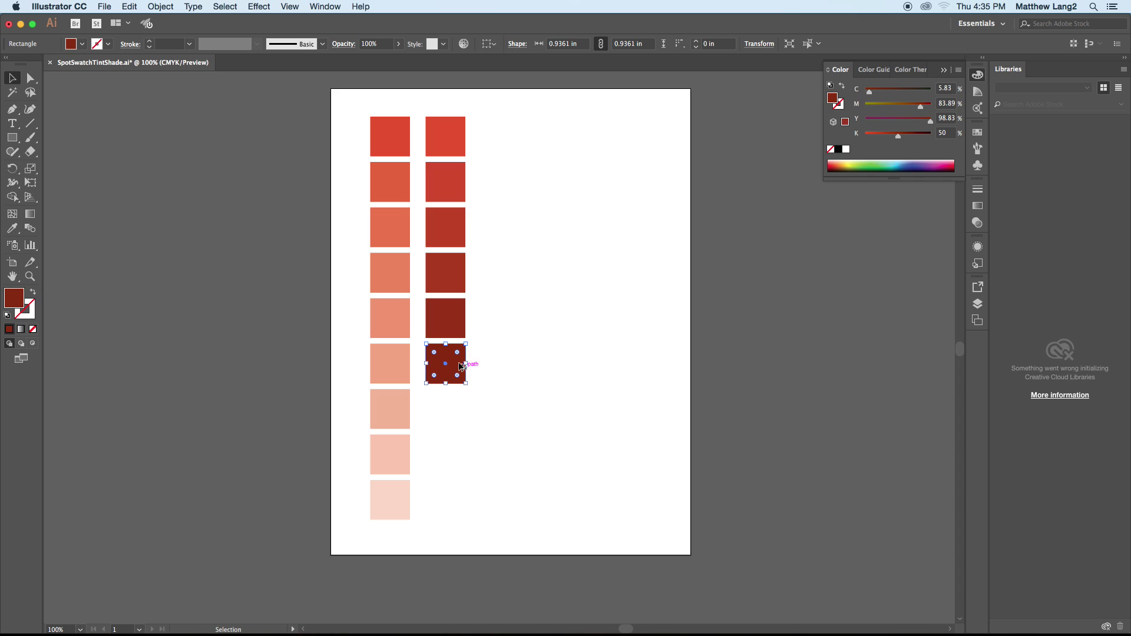
Copy the 50% black square directly below itself and set the new square's black value to 60%.
drag(455, 372, 454, 415)
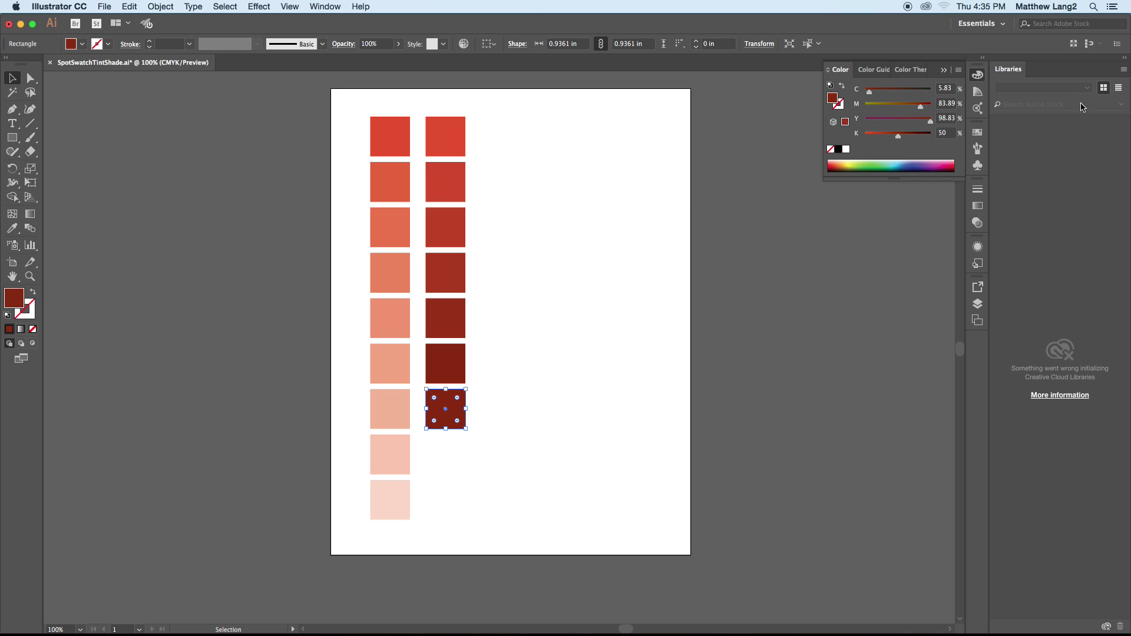
click(937, 134)
text(6)
key(Return)
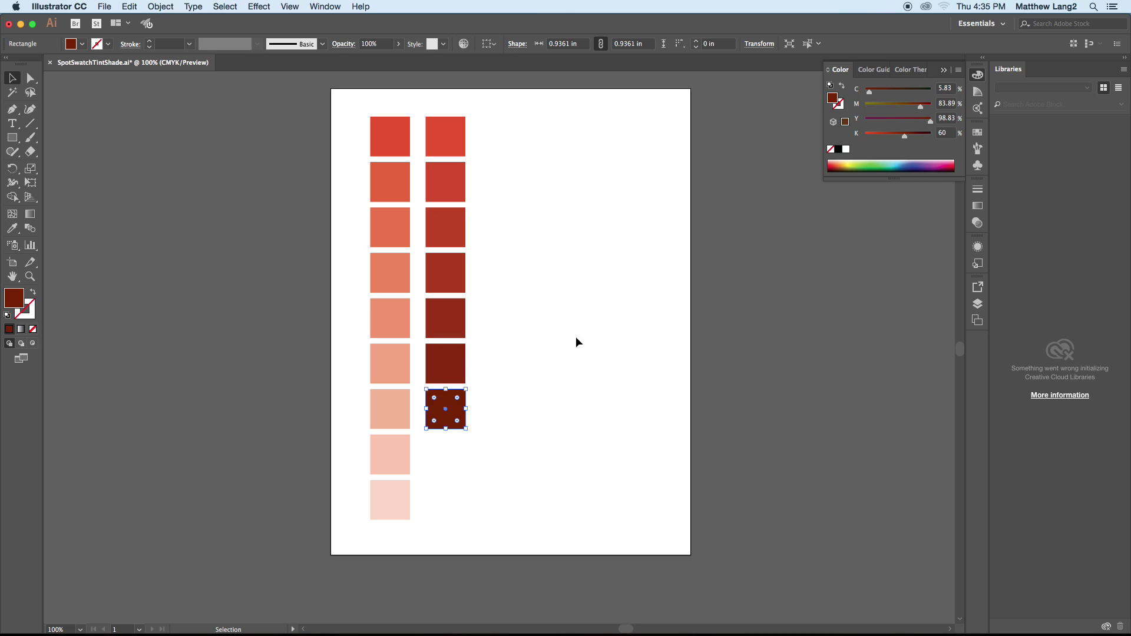
Copy the 60% black square directly below itself and set the new square's black value to 70%.
drag(452, 407, 450, 454)
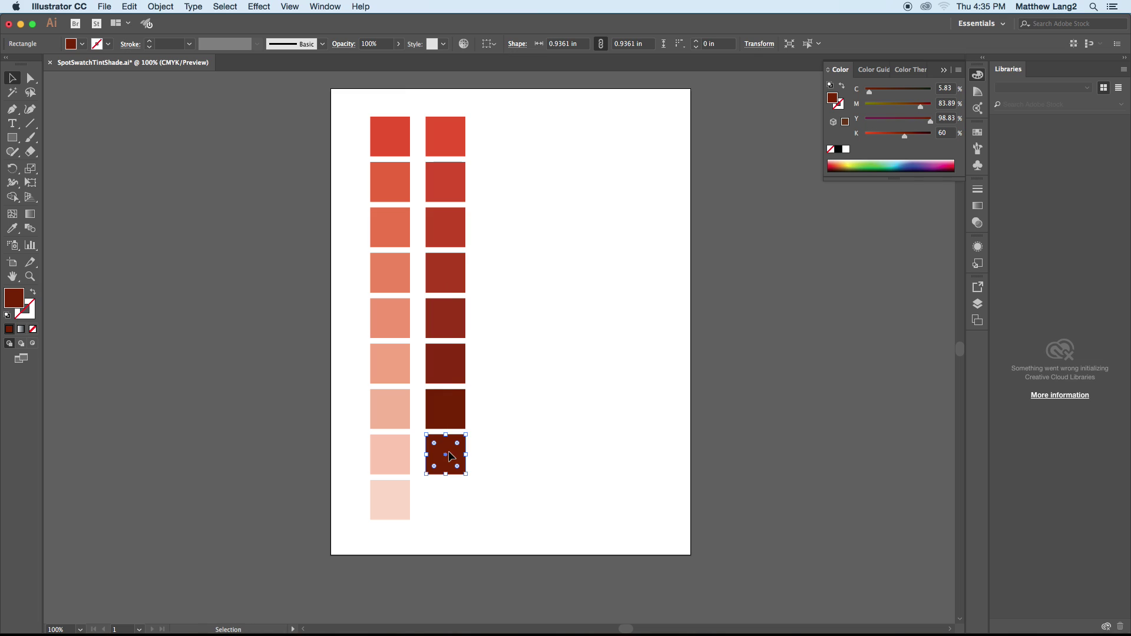
click(936, 134)
text(7)
key(Return)
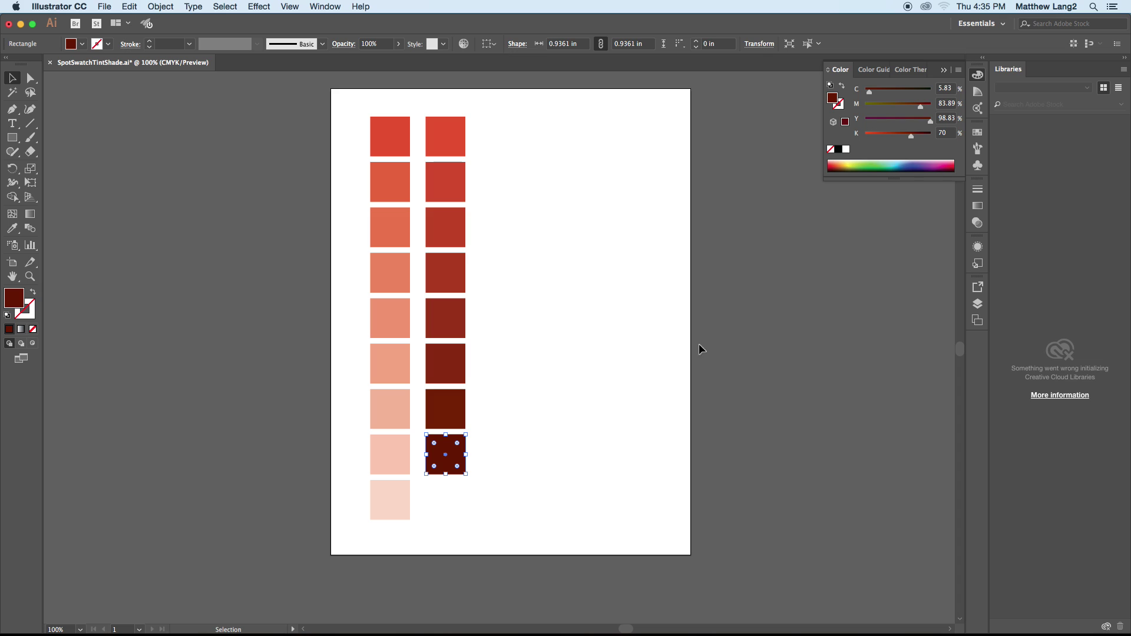
Copy the 70% black square directly below itself and set the new square's black value to 80%.
drag(446, 469, 448, 512)
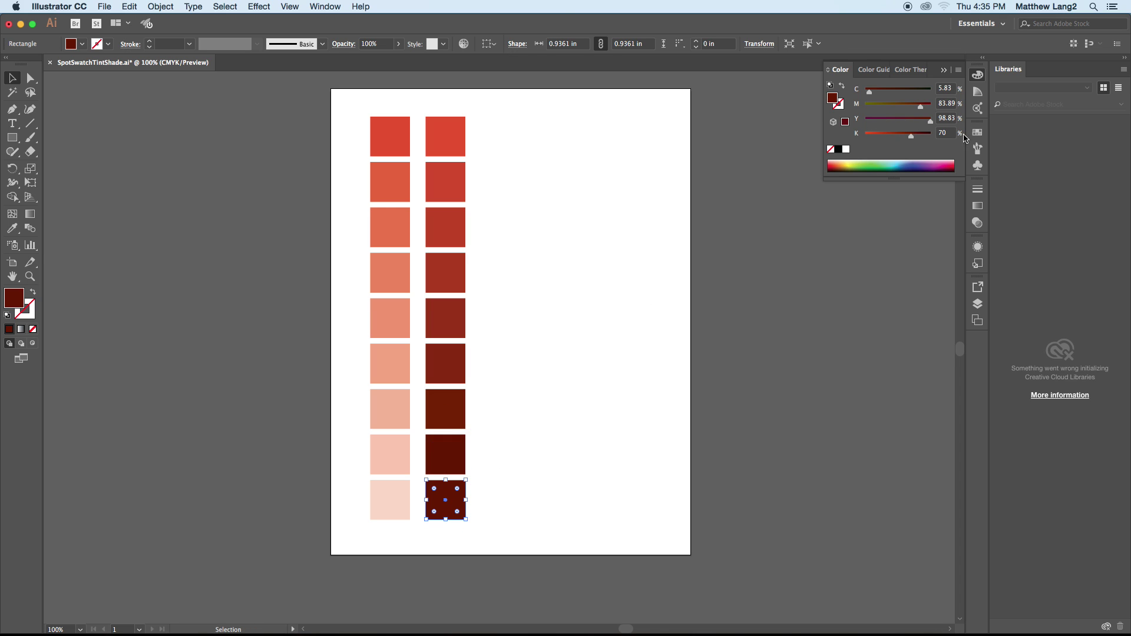
click(944, 133)
text(80)
key(Return)
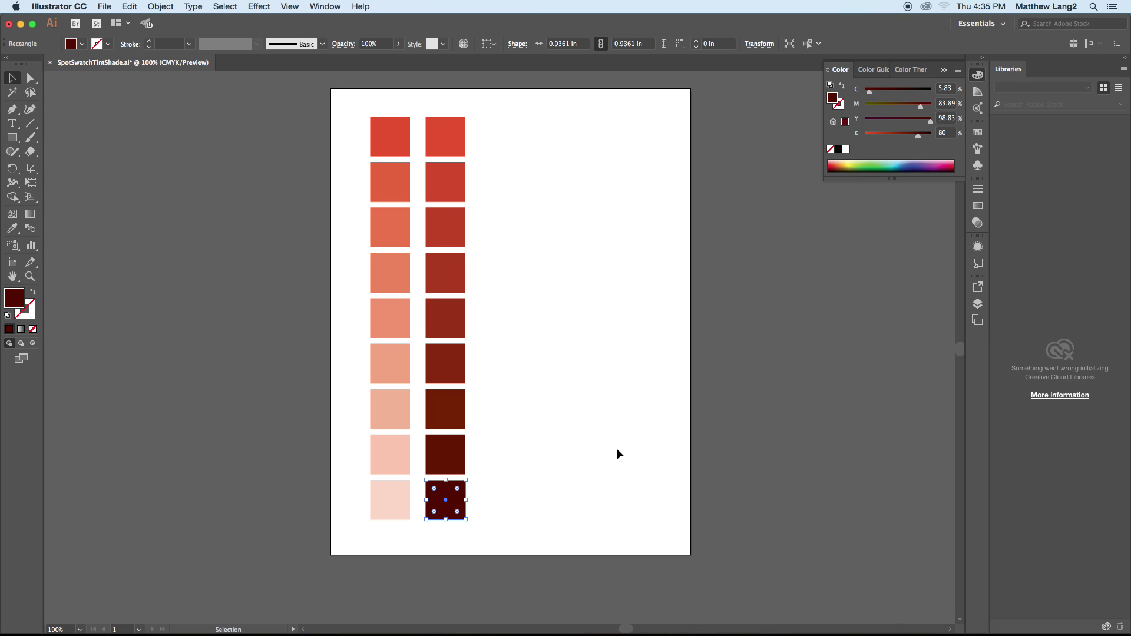
Try an enlarged copy of the 80% black square in the artboard's empty area with its black value set to 100%.
drag(447, 500, 565, 377)
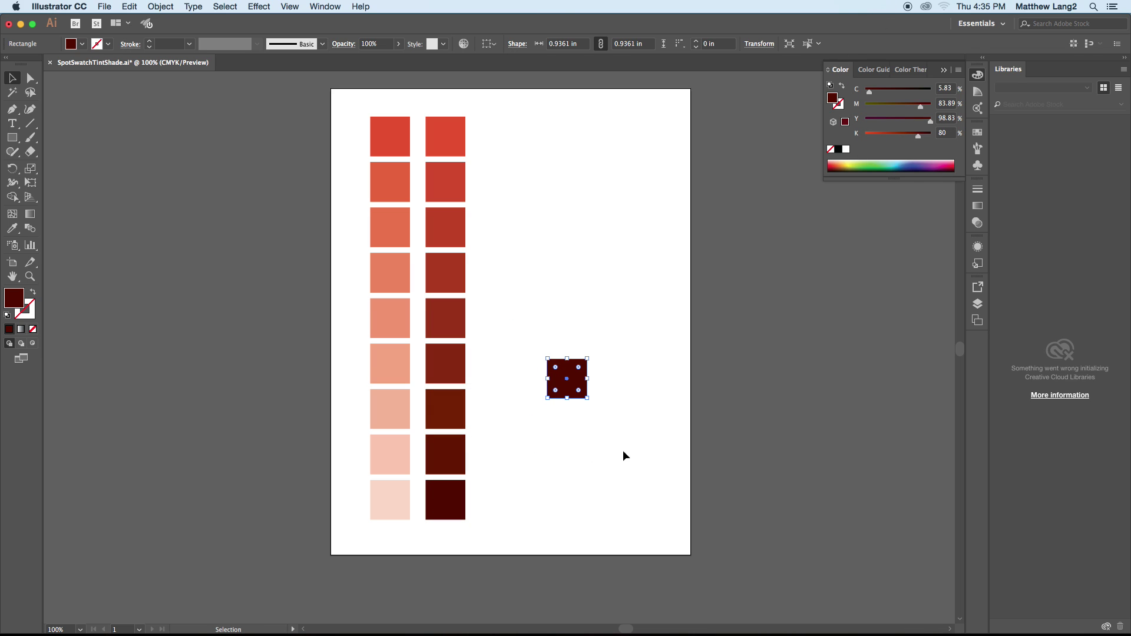
drag(587, 398, 624, 460)
drag(918, 135, 936, 135)
click(670, 238)
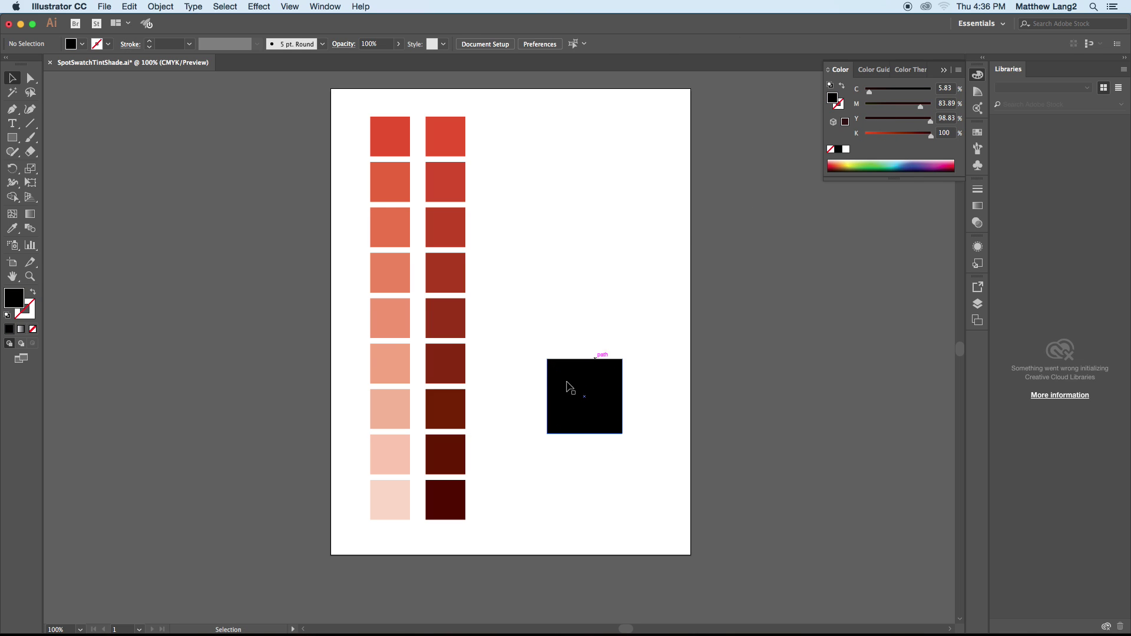
Examine the enlarged 100% black square up close and delete it from the artboard.
click(30, 276)
drag(528, 334, 645, 458)
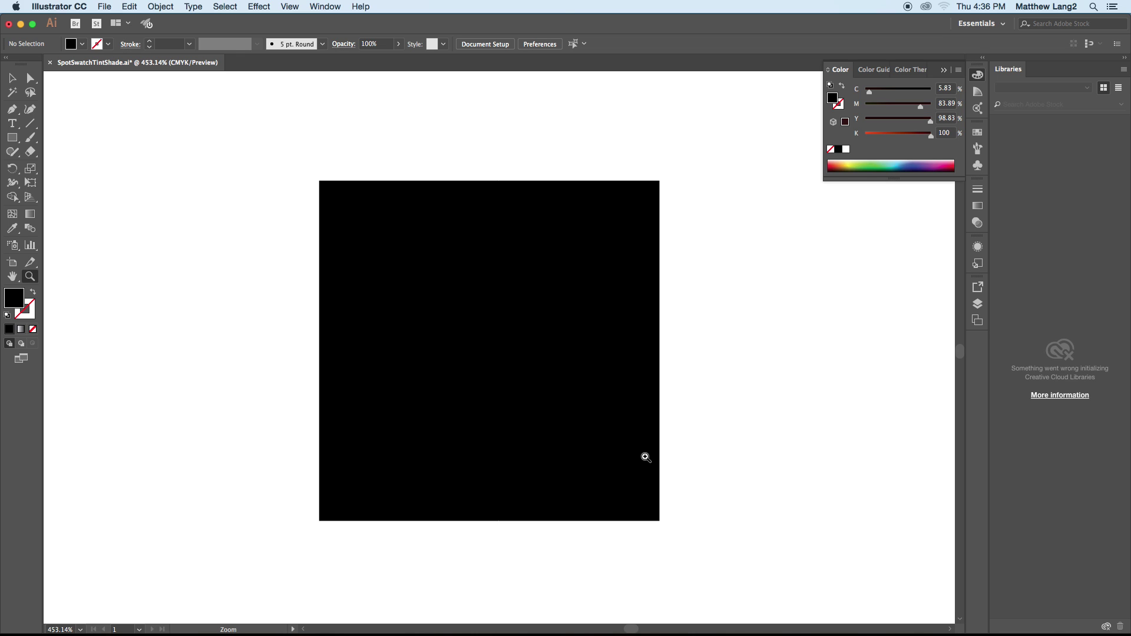
key(super+0)
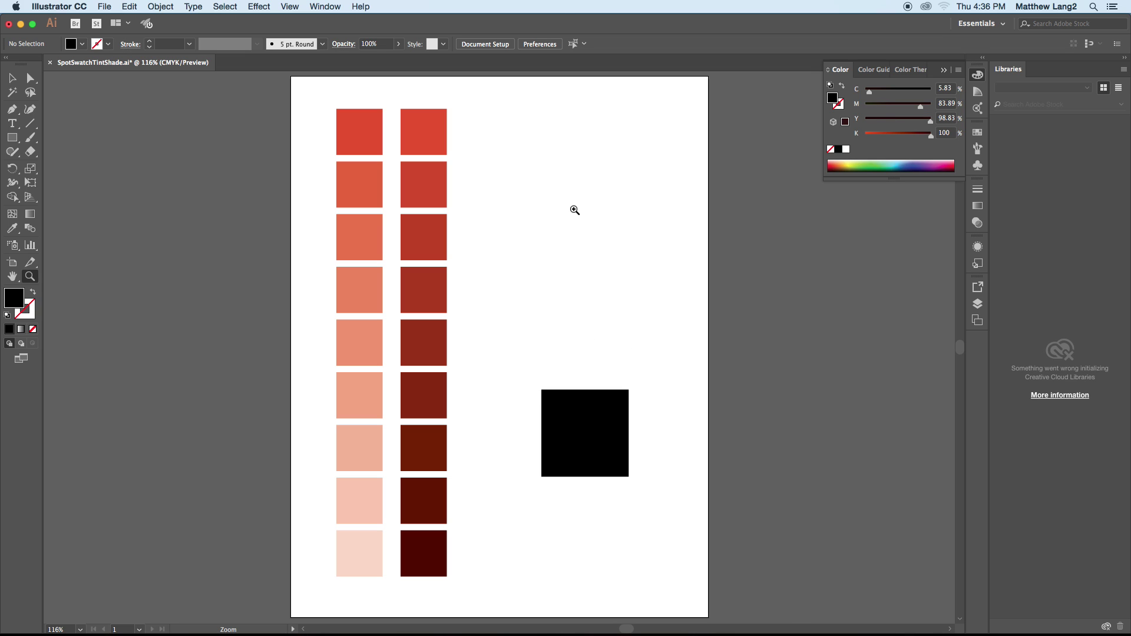
key(v)
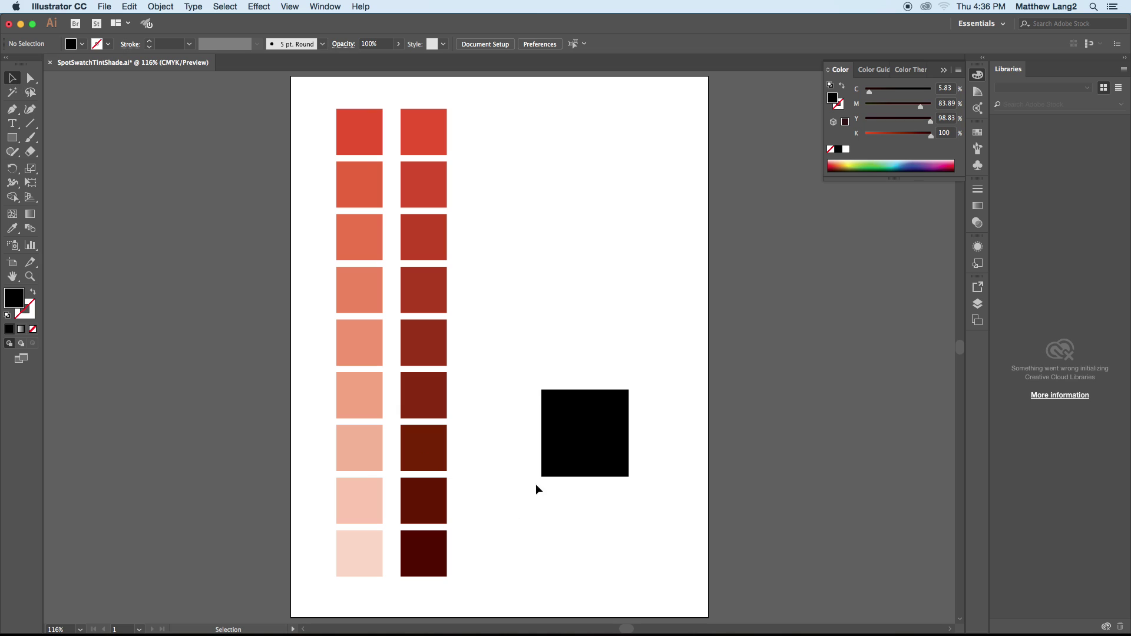
click(549, 447)
key(Delete)
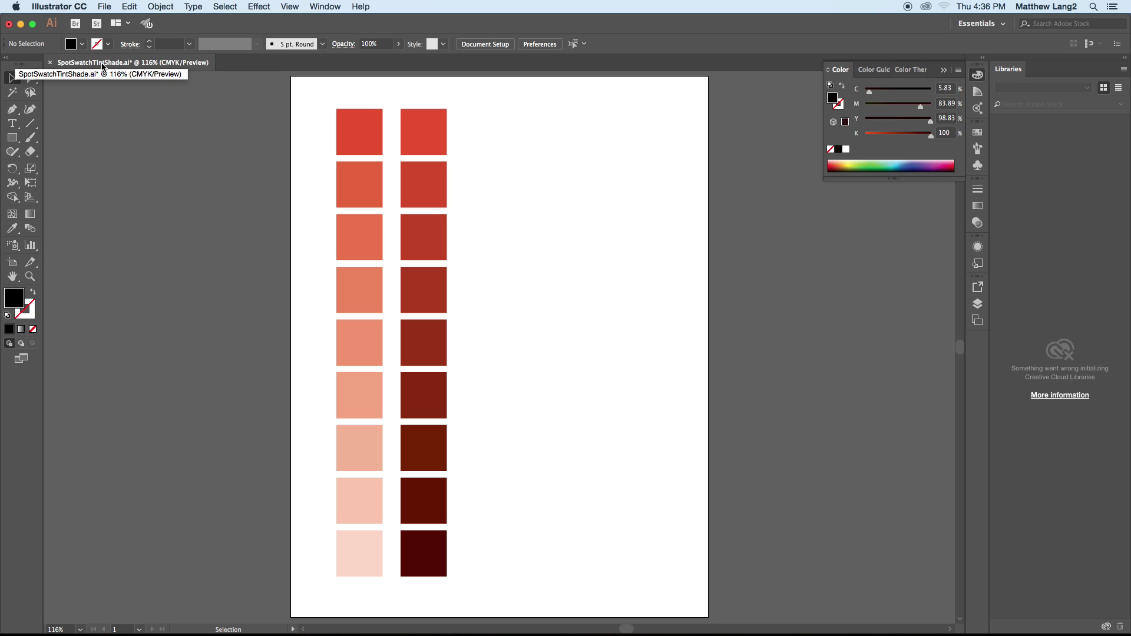
Save SpotSwatchTintShade.ai and quit Illustrator.
key(super+s)
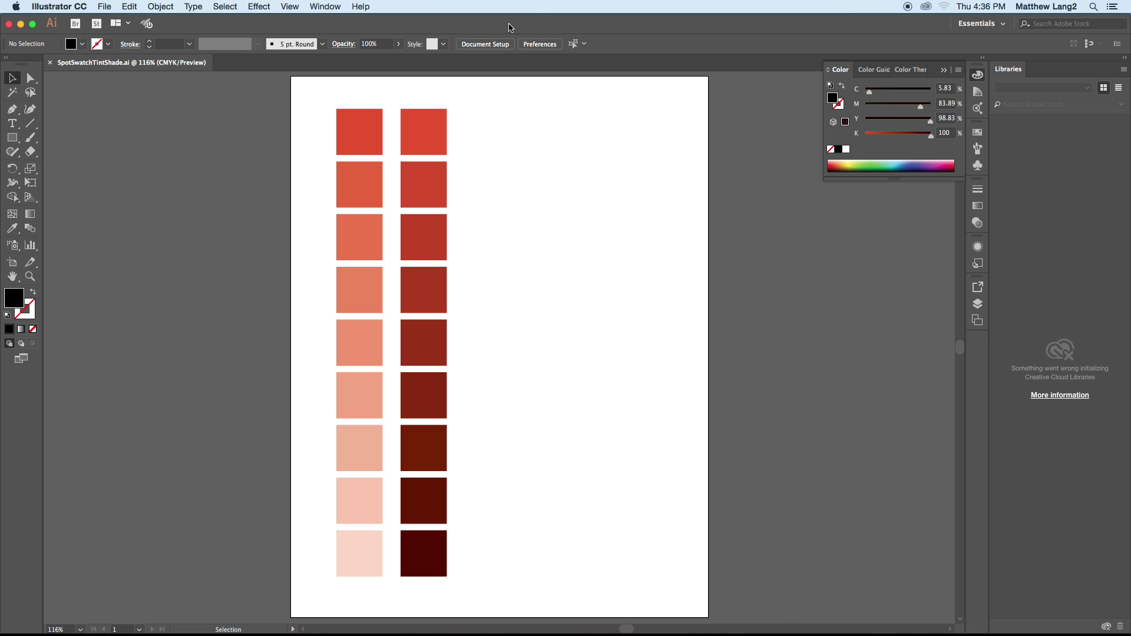
drag(514, 30, 591, 6)
click(104, 6)
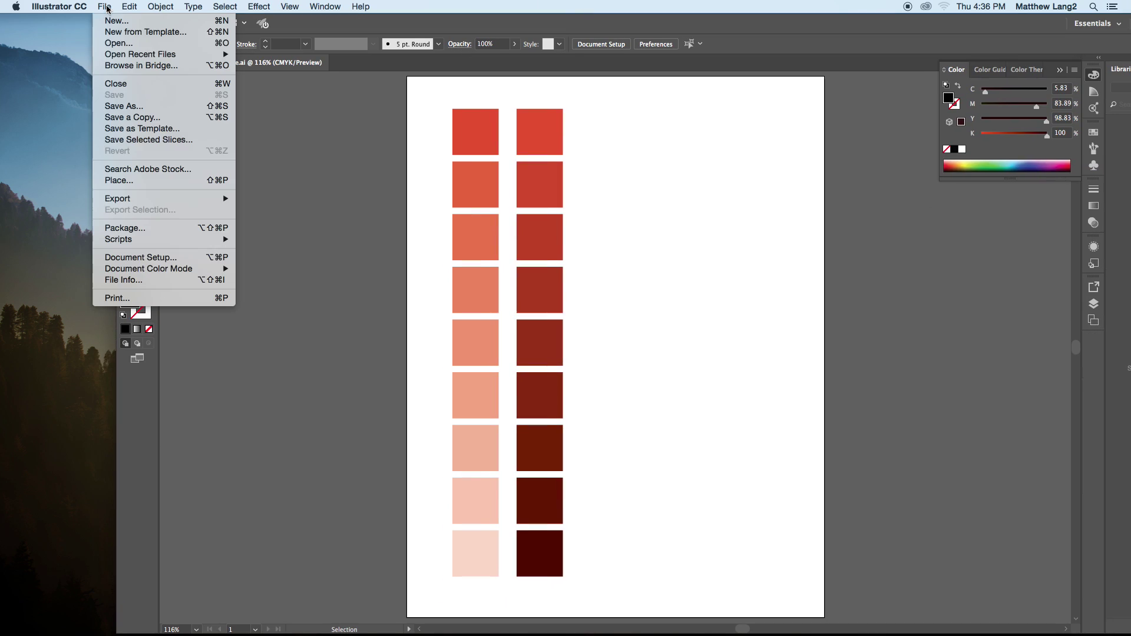
click(59, 6)
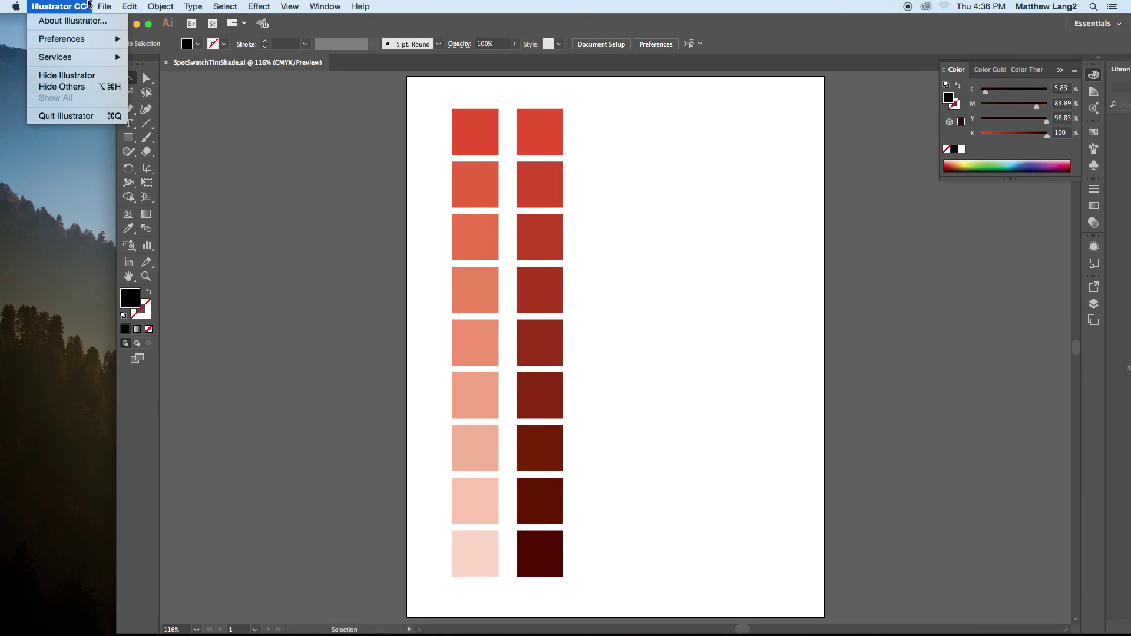
click(73, 116)
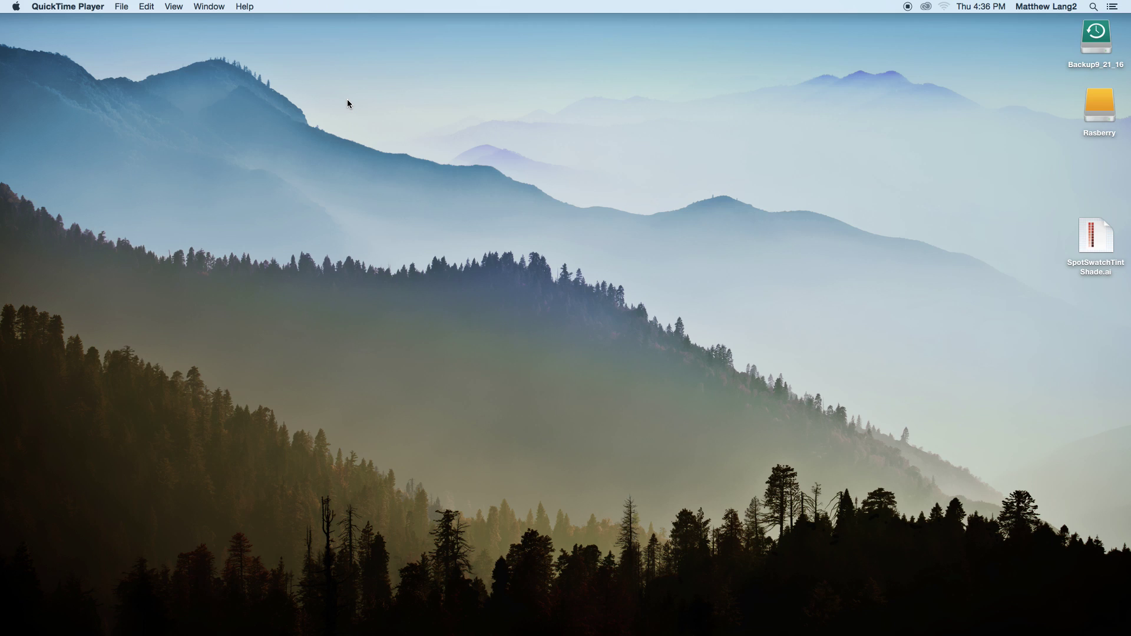